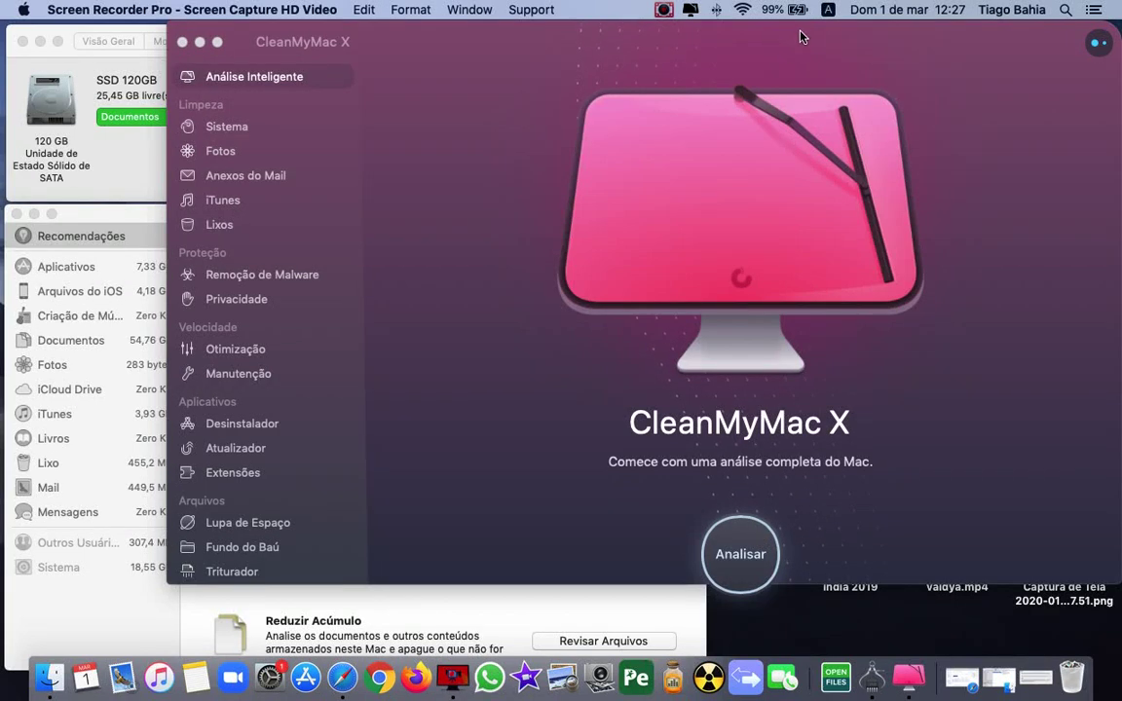
Step: Bring CleanMyMac X forward and run the Análise Inteligente smart scan
{"action": "left_click_drag", "start_coordinate": [801, 36], "coordinate": [802, 54]}
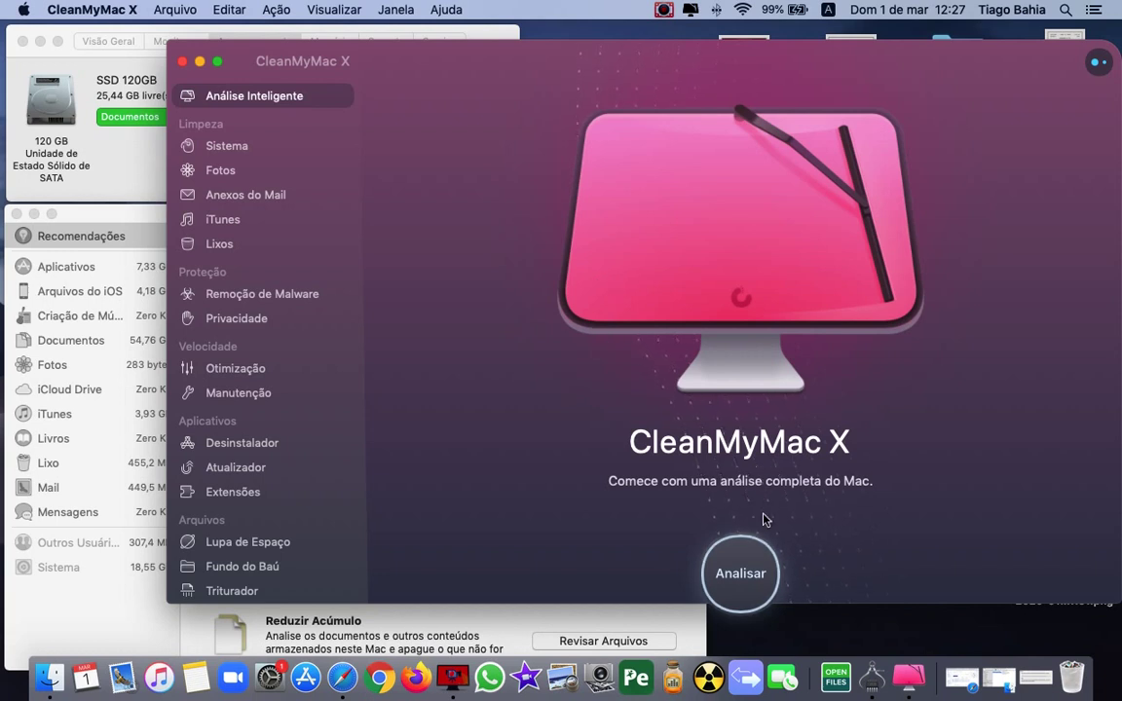
{"action": "left_click", "coordinate": [758, 570]}
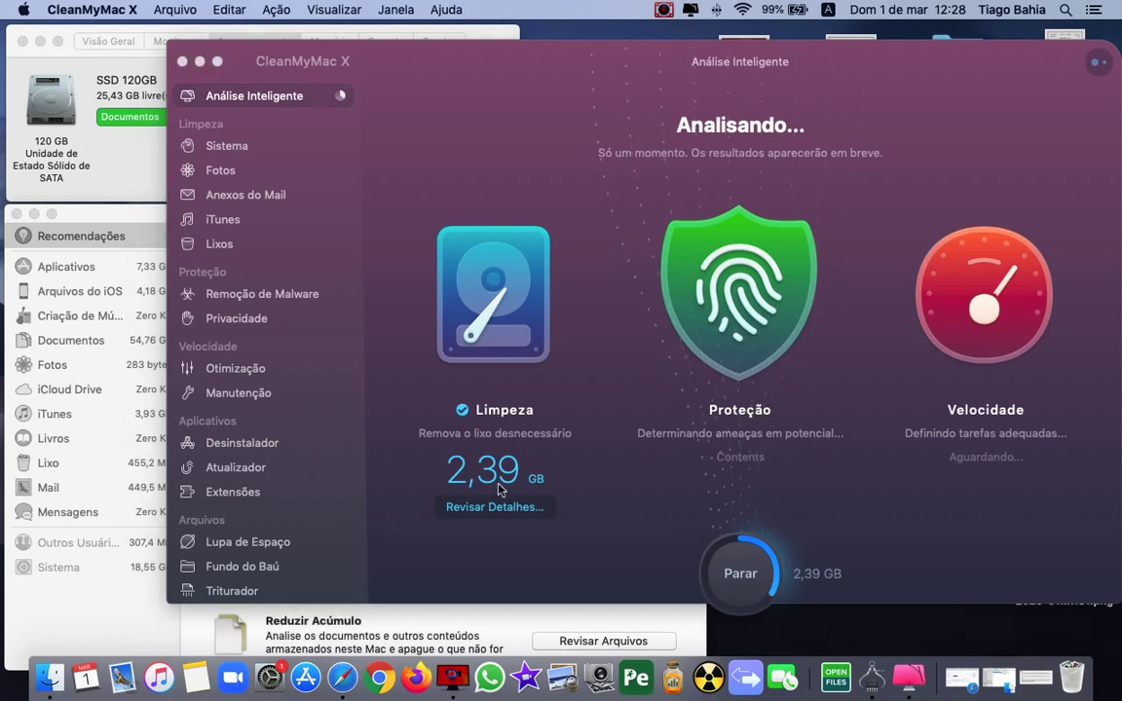
Step: Glance at the menu-bar status panel, then run all found tasks while keeping Safari open
{"action": "left_click", "coordinate": [690, 9]}
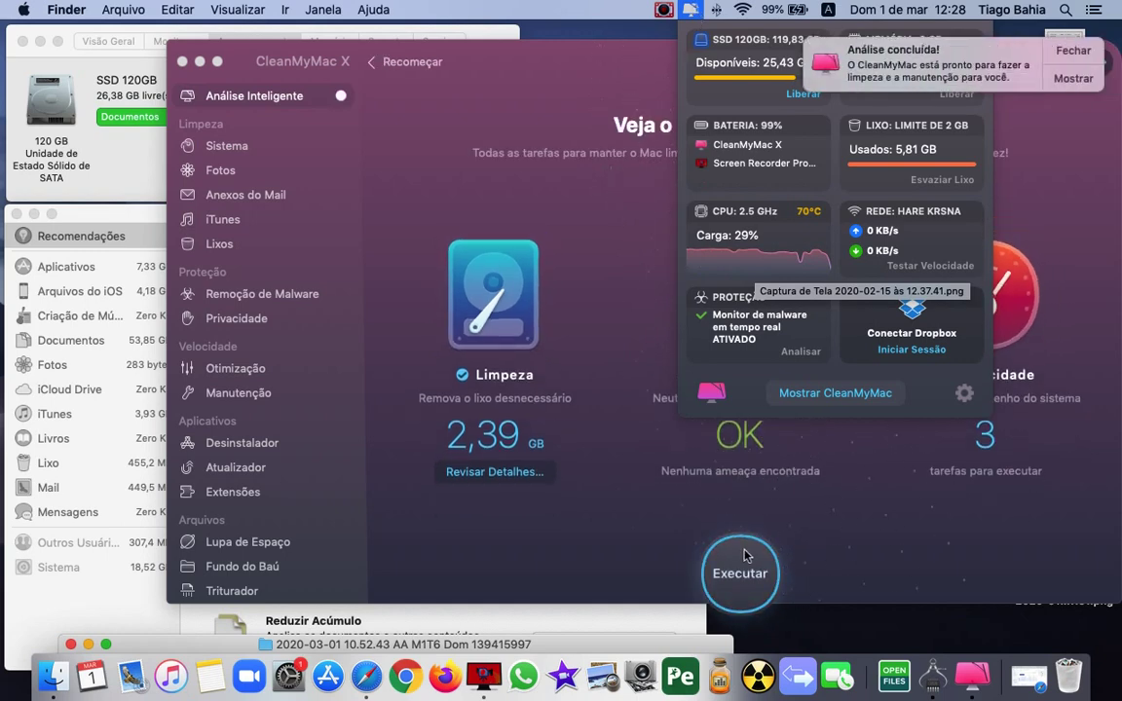
{"action": "left_click", "coordinate": [750, 582]}
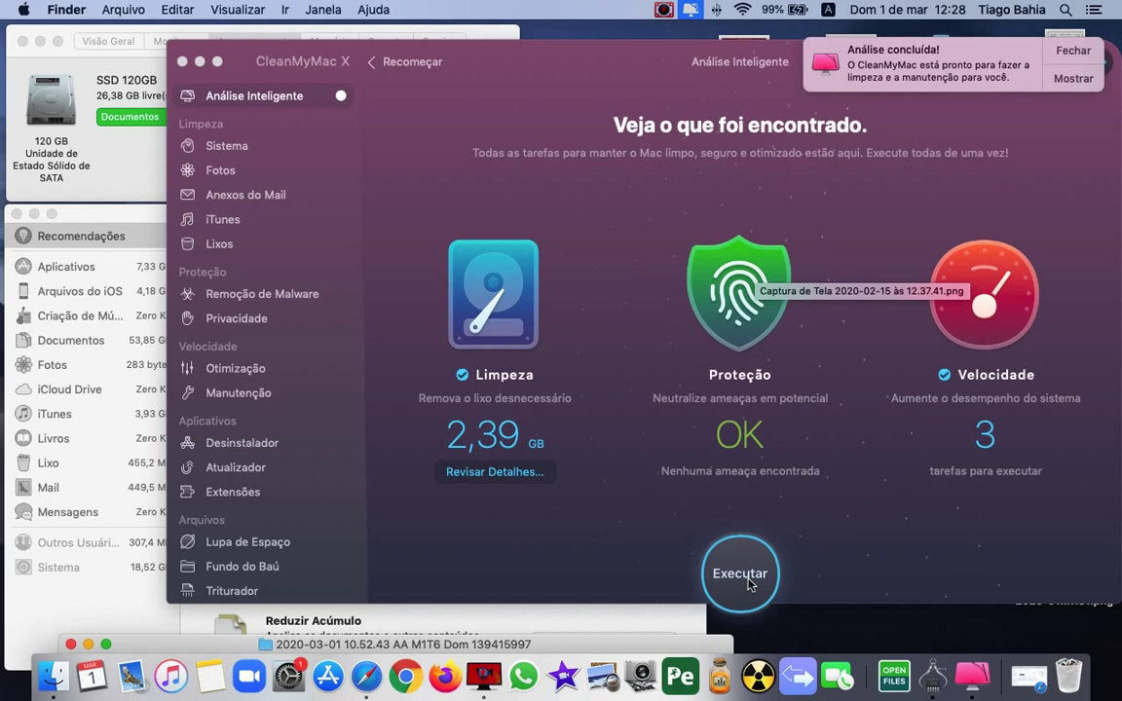
{"action": "left_click", "coordinate": [730, 578]}
{"action": "left_click", "coordinate": [730, 579]}
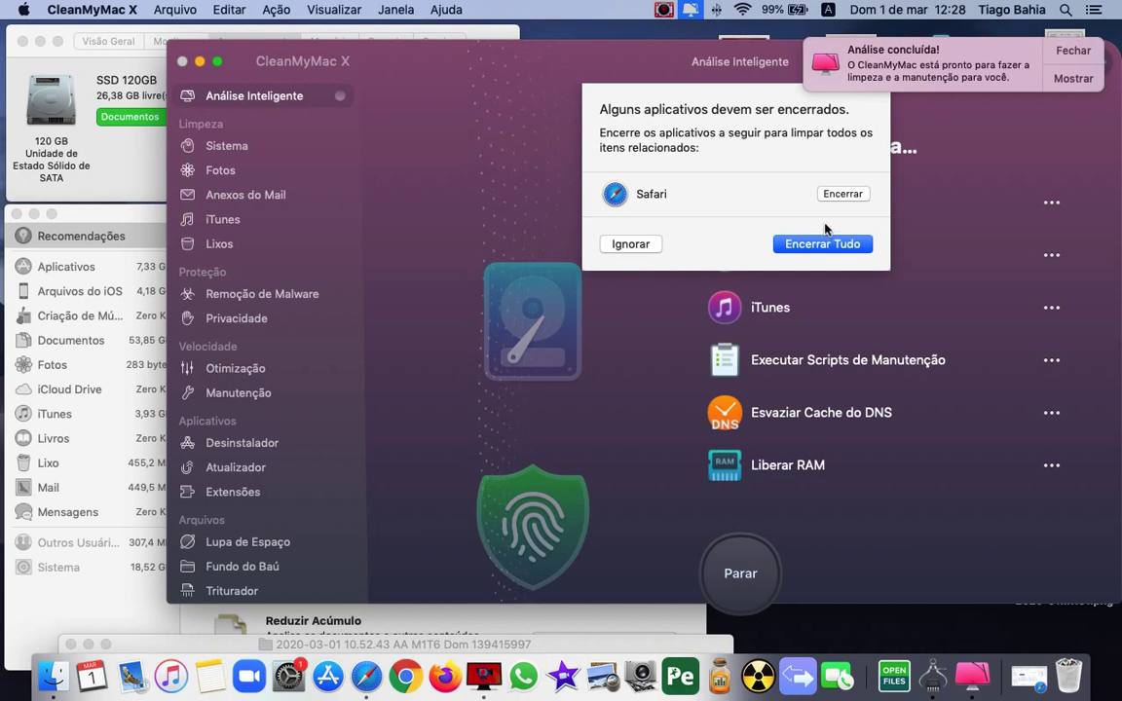
{"action": "left_click", "coordinate": [631, 243]}
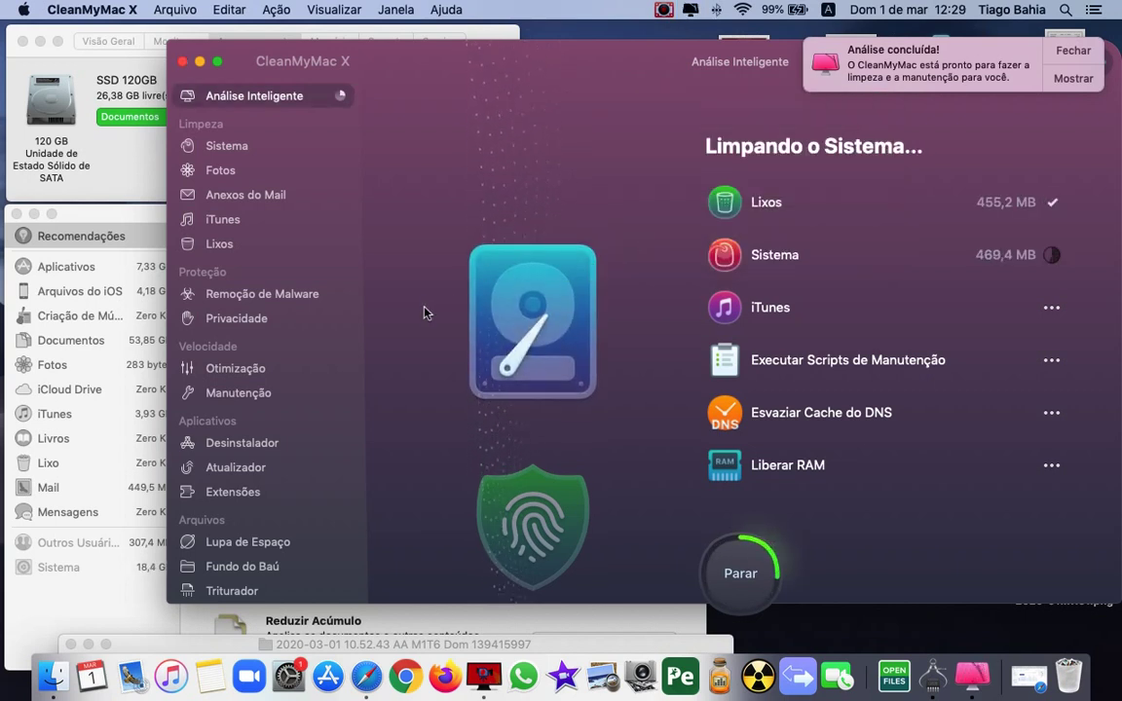
Step: Open About This Mac, review Overview and the 120 GB SSD Storage tab, then Manage
{"action": "left_click", "coordinate": [23, 10]}
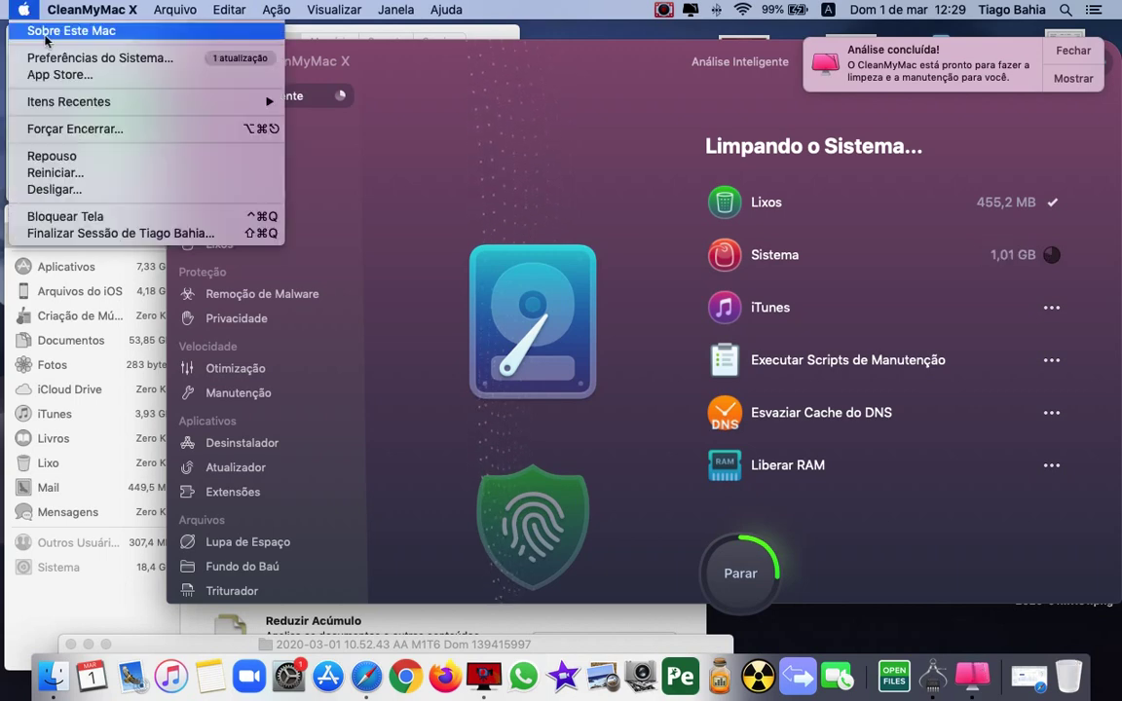
{"action": "left_click", "coordinate": [45, 36]}
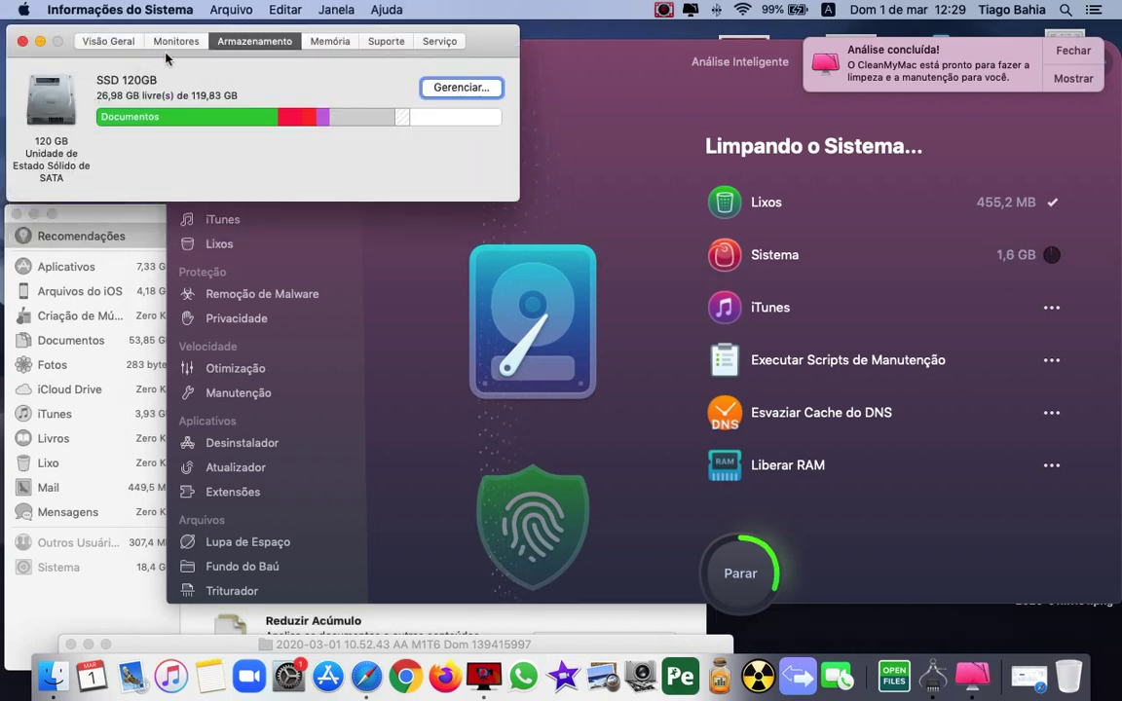
{"action": "left_click", "coordinate": [109, 40]}
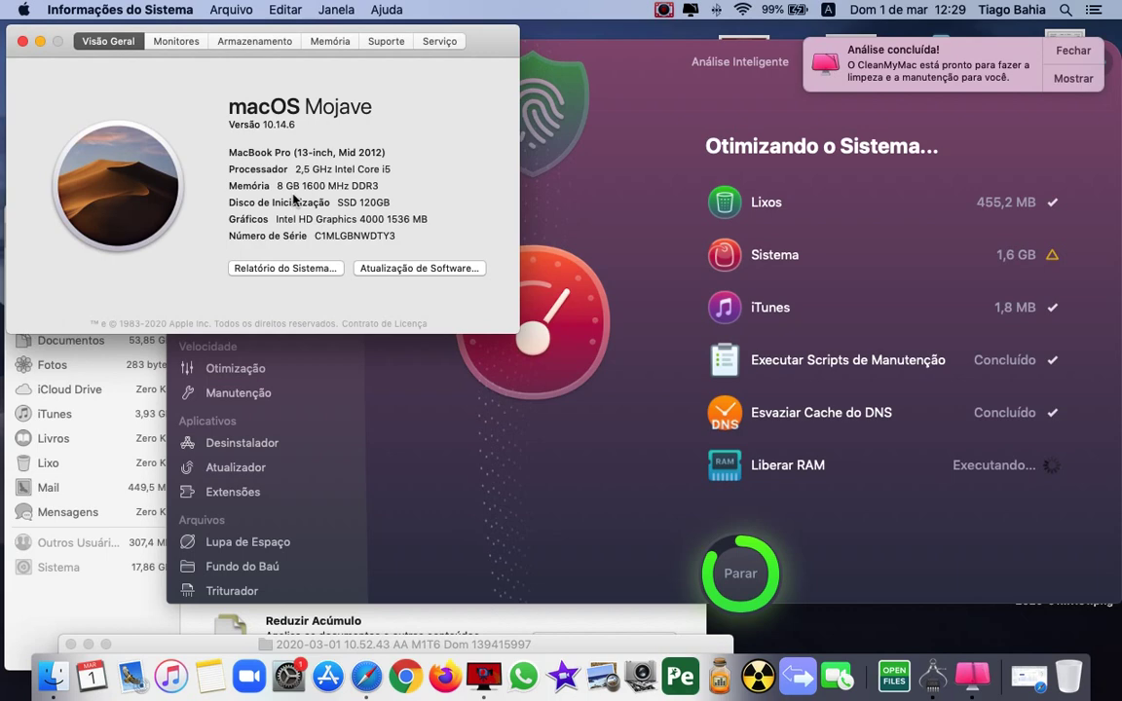
{"action": "left_click", "coordinate": [254, 41]}
{"action": "mouse_move", "coordinate": [185, 117]}
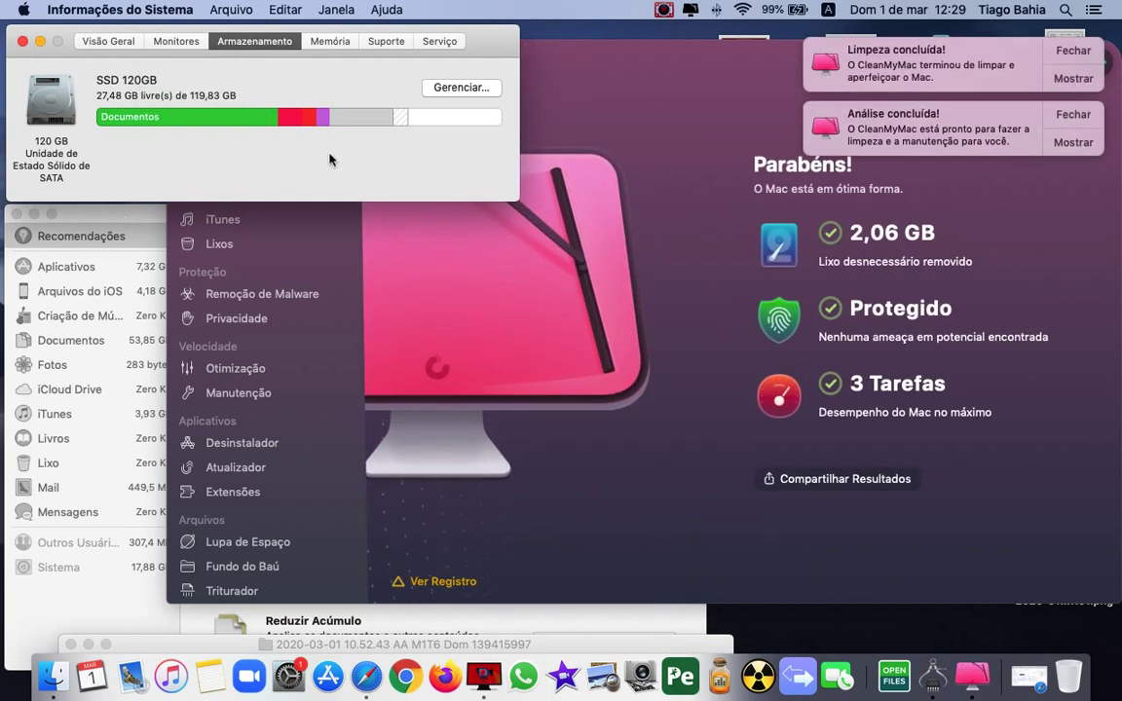
{"action": "left_click", "coordinate": [448, 88]}
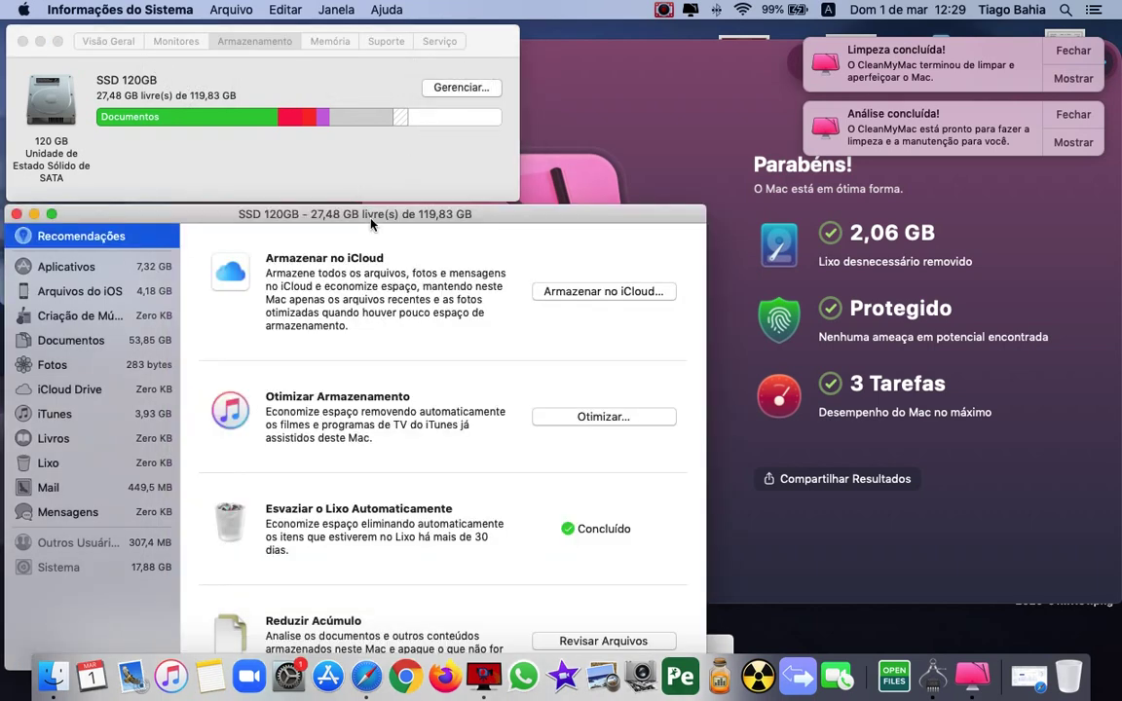
Step: Delete the 4,18 GB iOS 13.3.1 update file from the iOS Files category
{"action": "left_click_drag", "start_coordinate": [370, 224], "coordinate": [461, 158]}
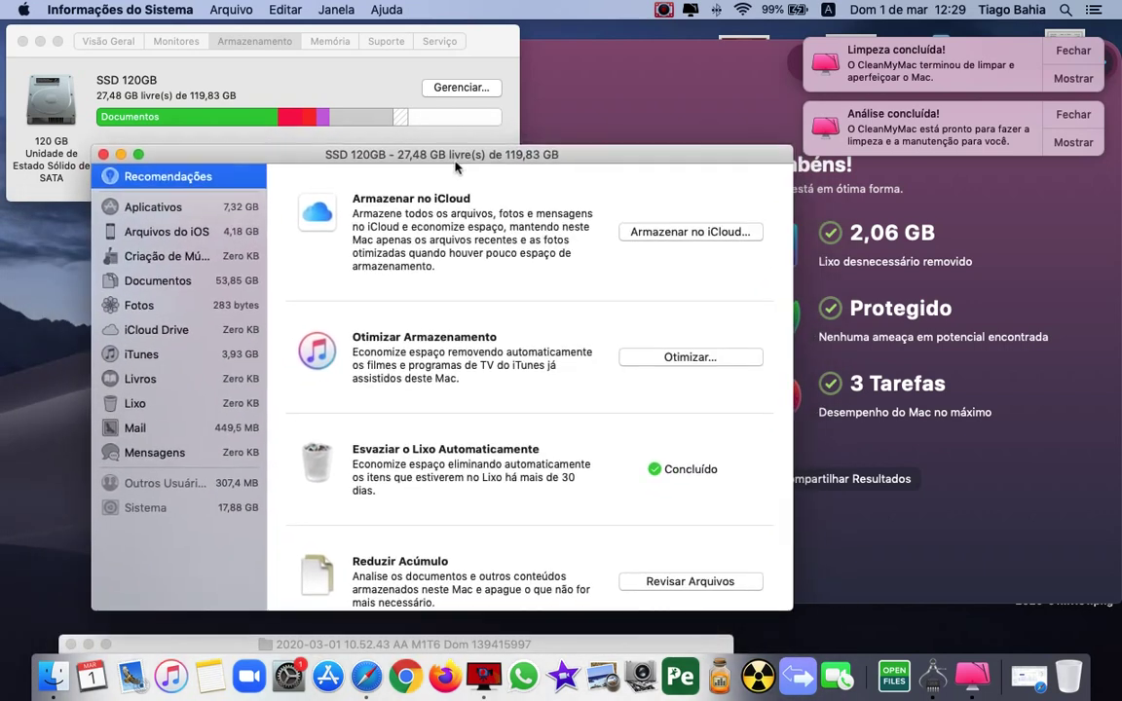
{"action": "left_click", "coordinate": [218, 239]}
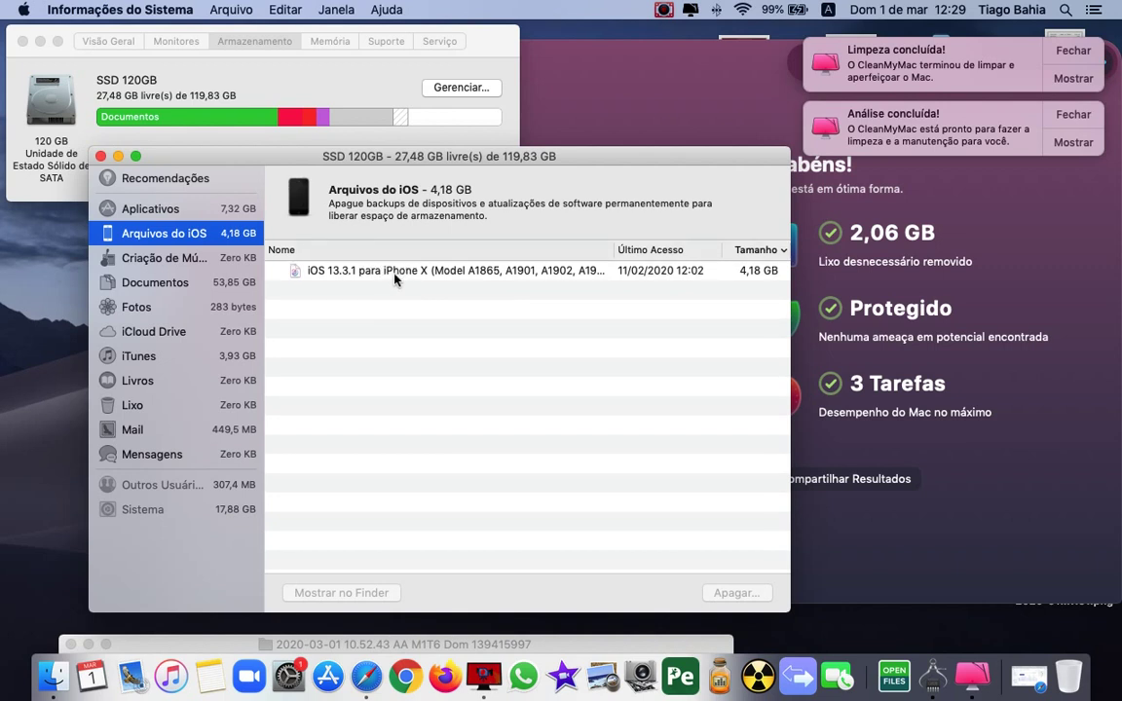
{"action": "left_click", "coordinate": [395, 276]}
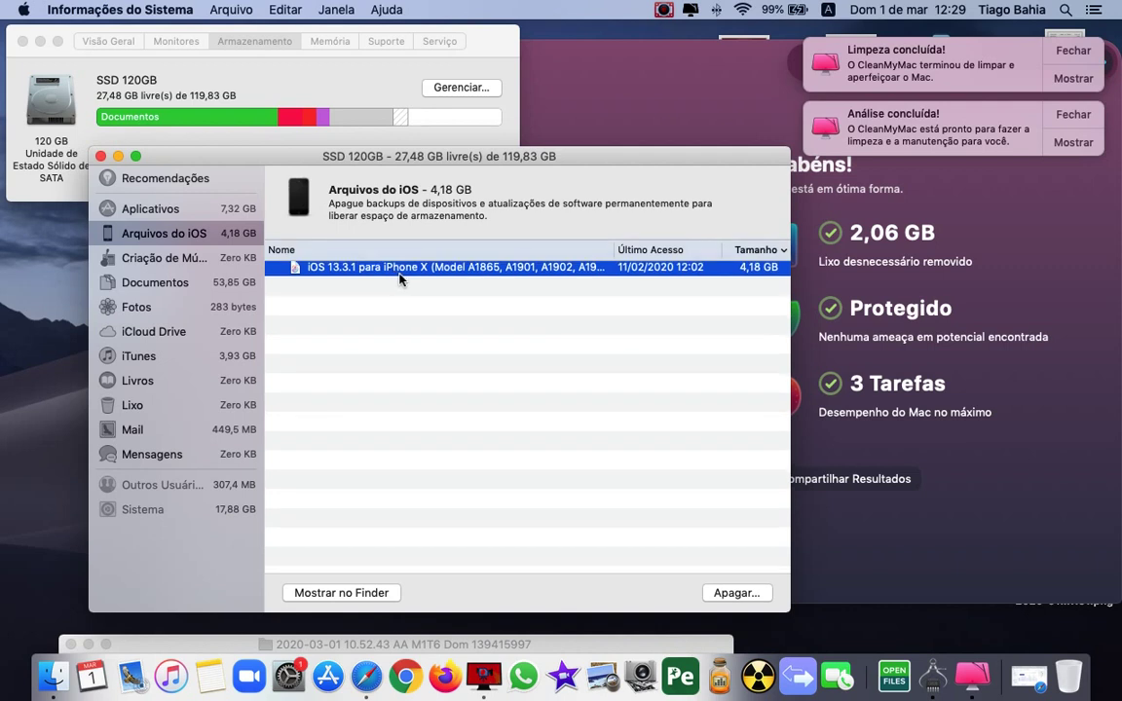
{"action": "scroll", "coordinate": [680, 486], "scroll_direction": "down", "scroll_amount": 1}
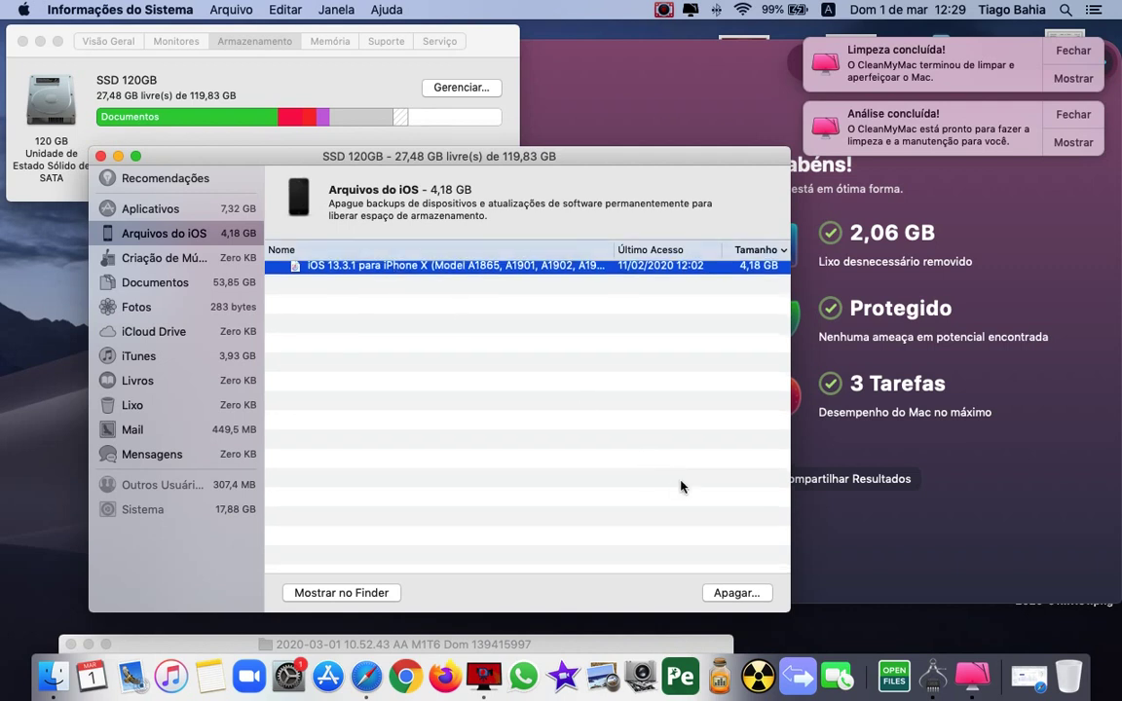
{"action": "left_click", "coordinate": [736, 593]}
{"action": "left_click", "coordinate": [615, 275]}
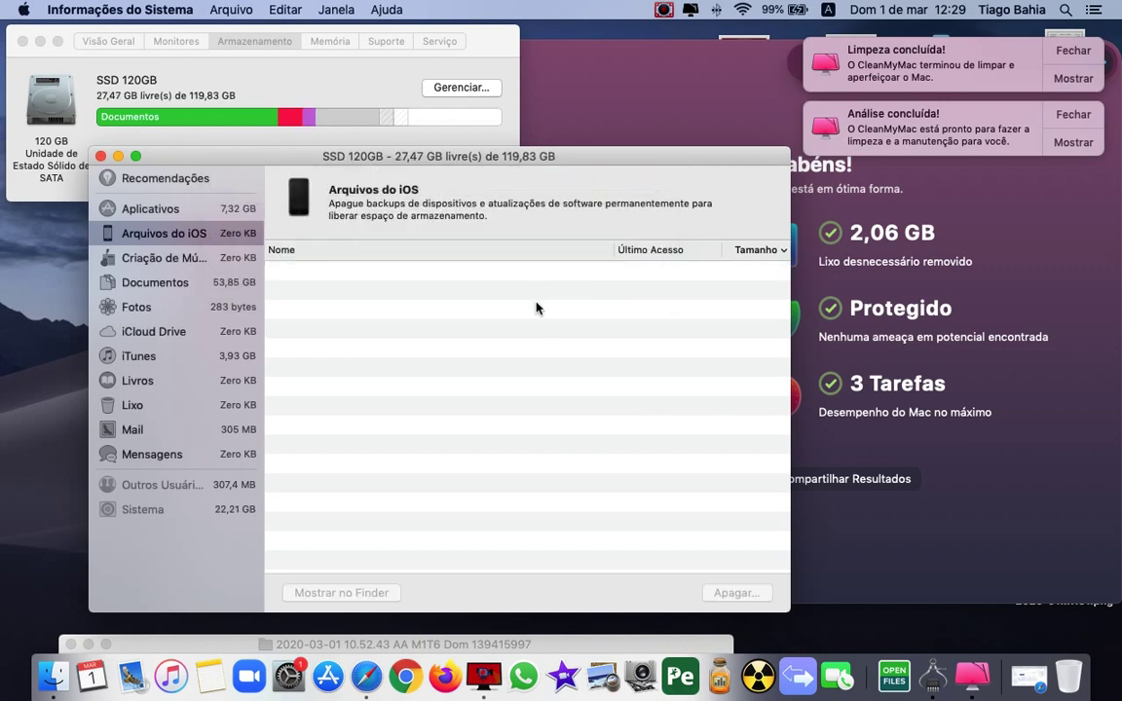
Step: Delete the duplicate CrossOver.app listed under Applications
{"action": "left_click", "coordinate": [225, 209]}
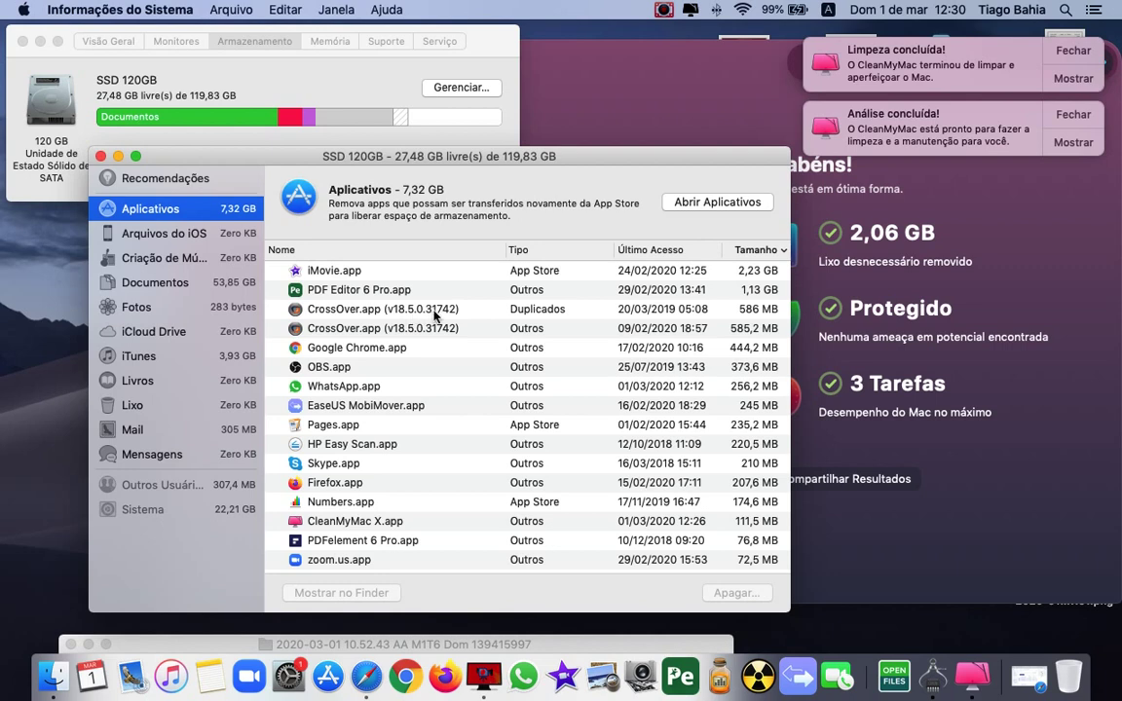
{"action": "left_click", "coordinate": [434, 316]}
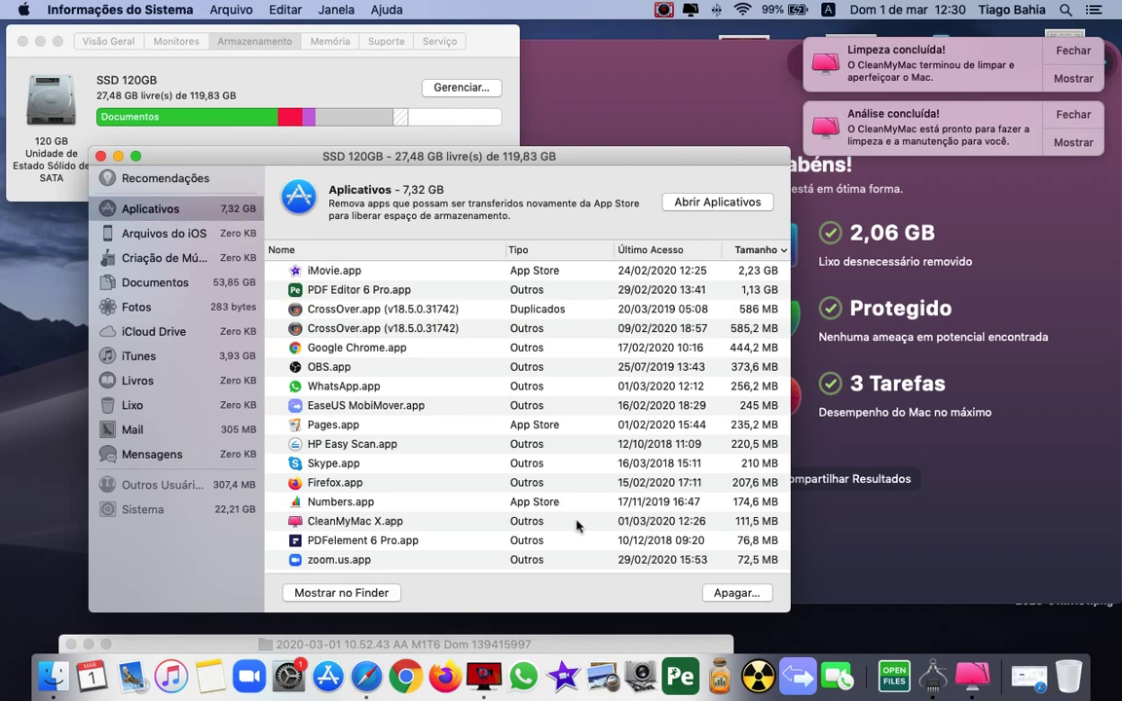
{"action": "left_click", "coordinate": [732, 596]}
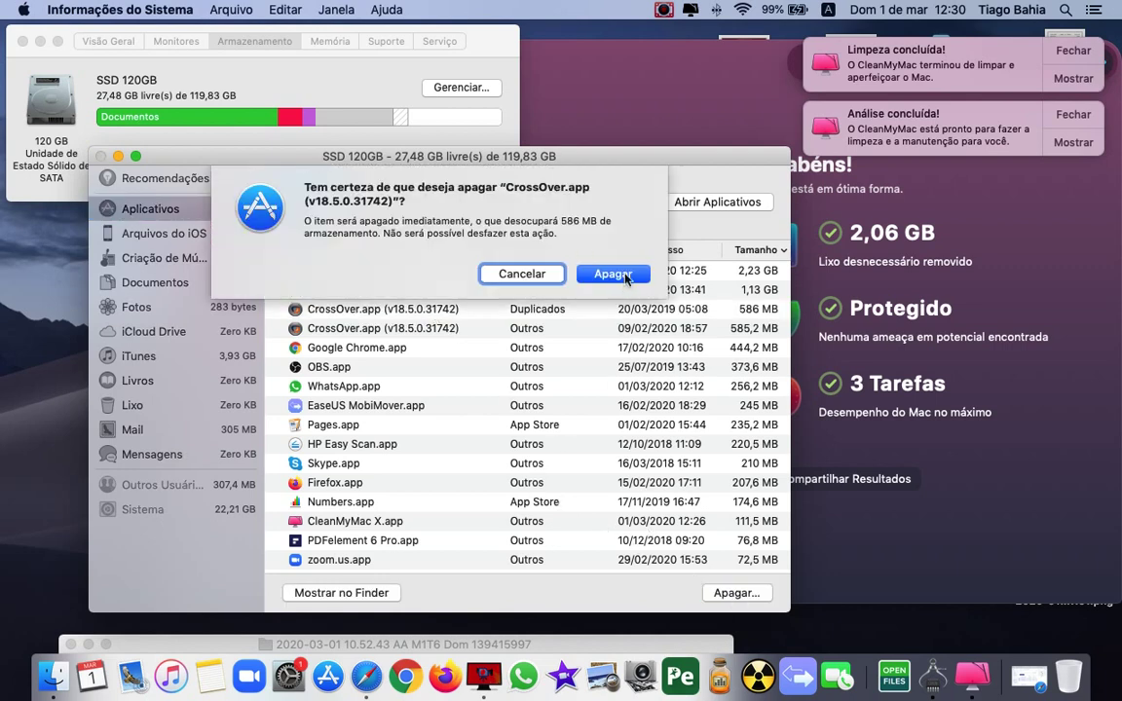
{"action": "left_click", "coordinate": [627, 277]}
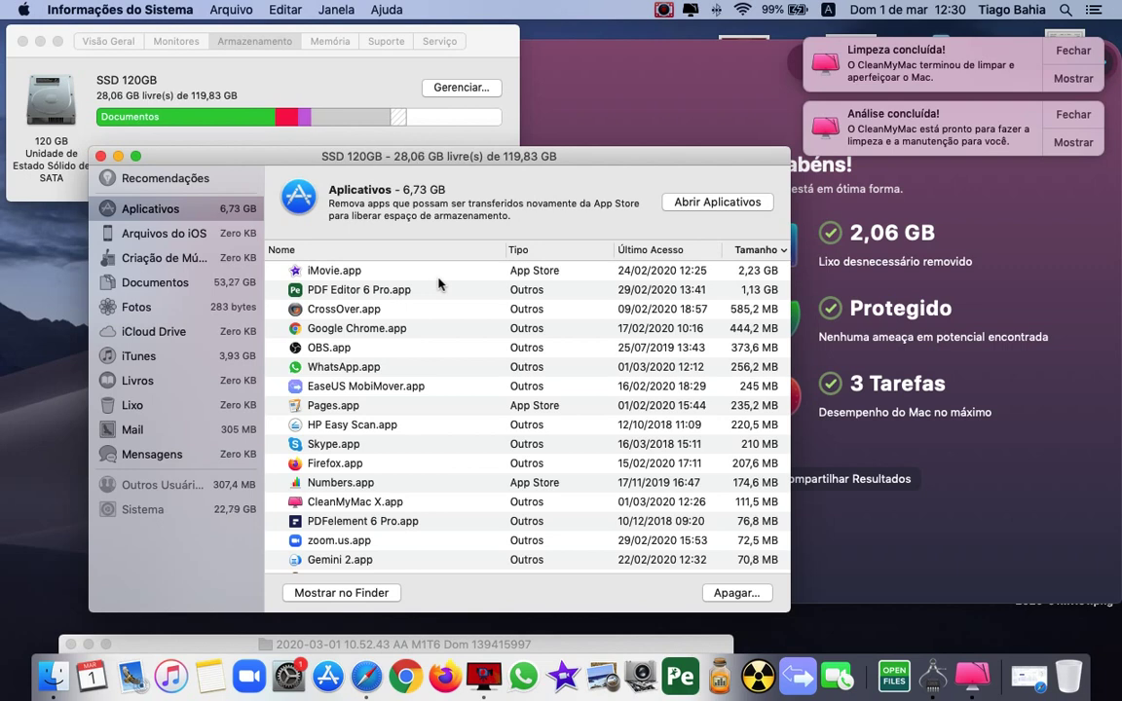
Step: Delete OBS.app (373,6 MB), entering the administrator password when prompted
{"action": "left_click", "coordinate": [385, 348]}
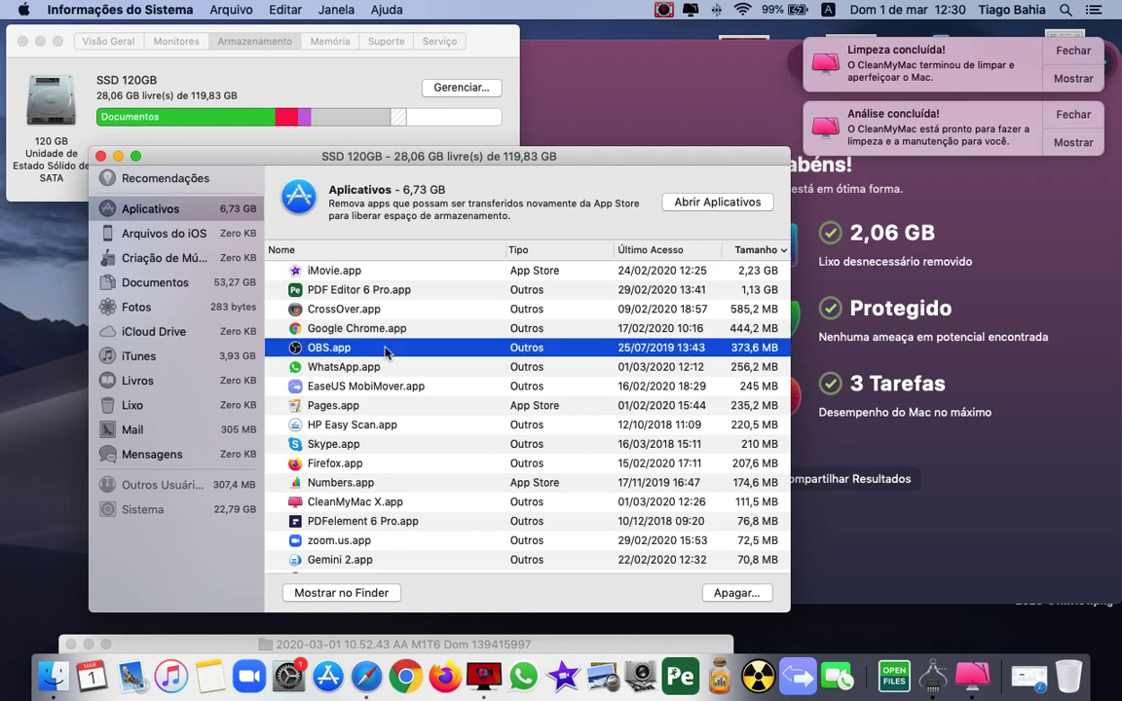
{"action": "left_click", "coordinate": [736, 592]}
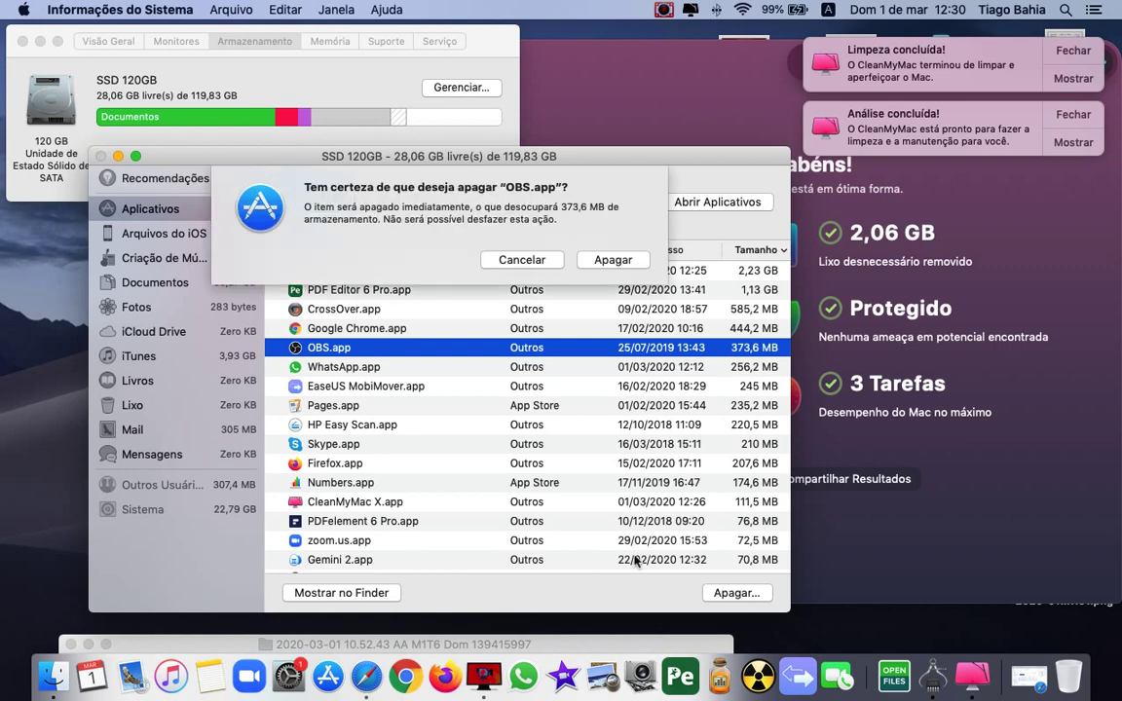
{"action": "left_click", "coordinate": [614, 259]}
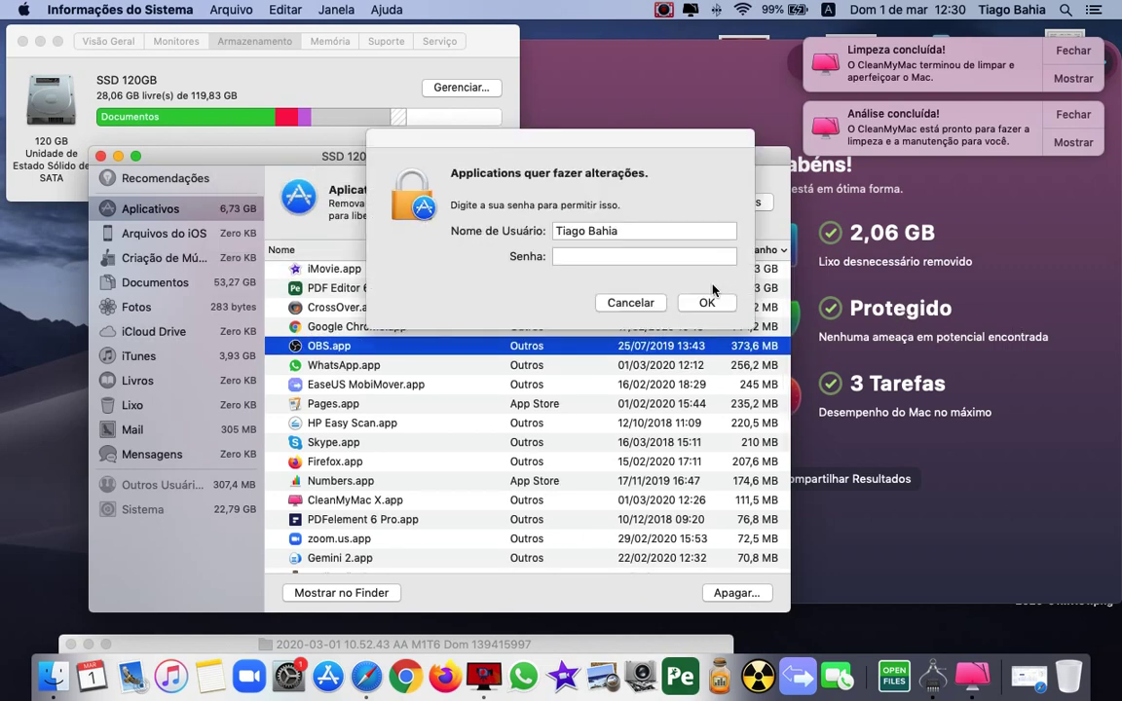
{"action": "left_click", "coordinate": [632, 255]}
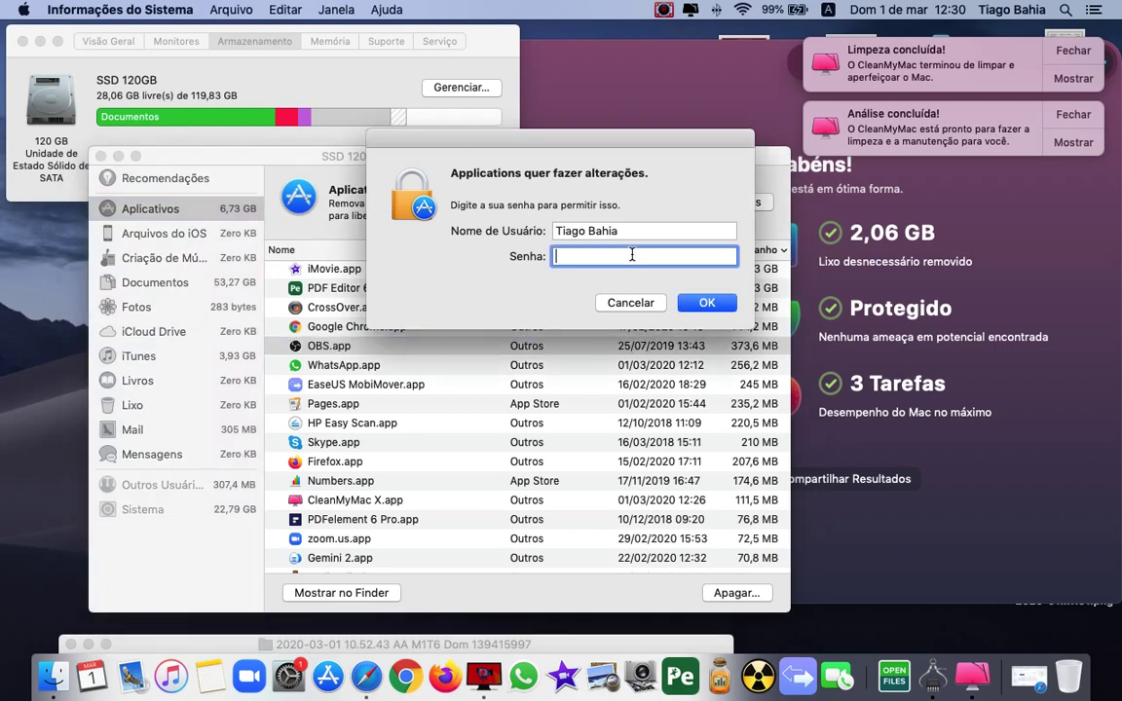
{"action": "type", "text": "•"}
{"action": "type", "text": "••"}
{"action": "key", "text": "Return"}
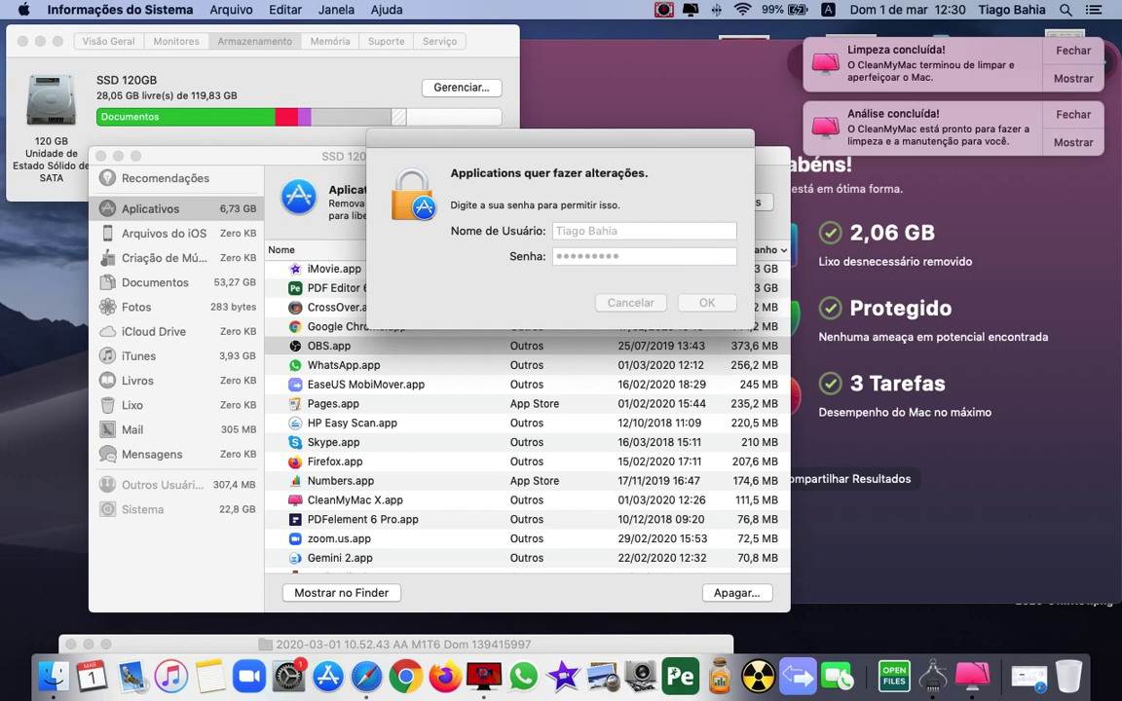
{"action": "left_click", "coordinate": [763, 105]}
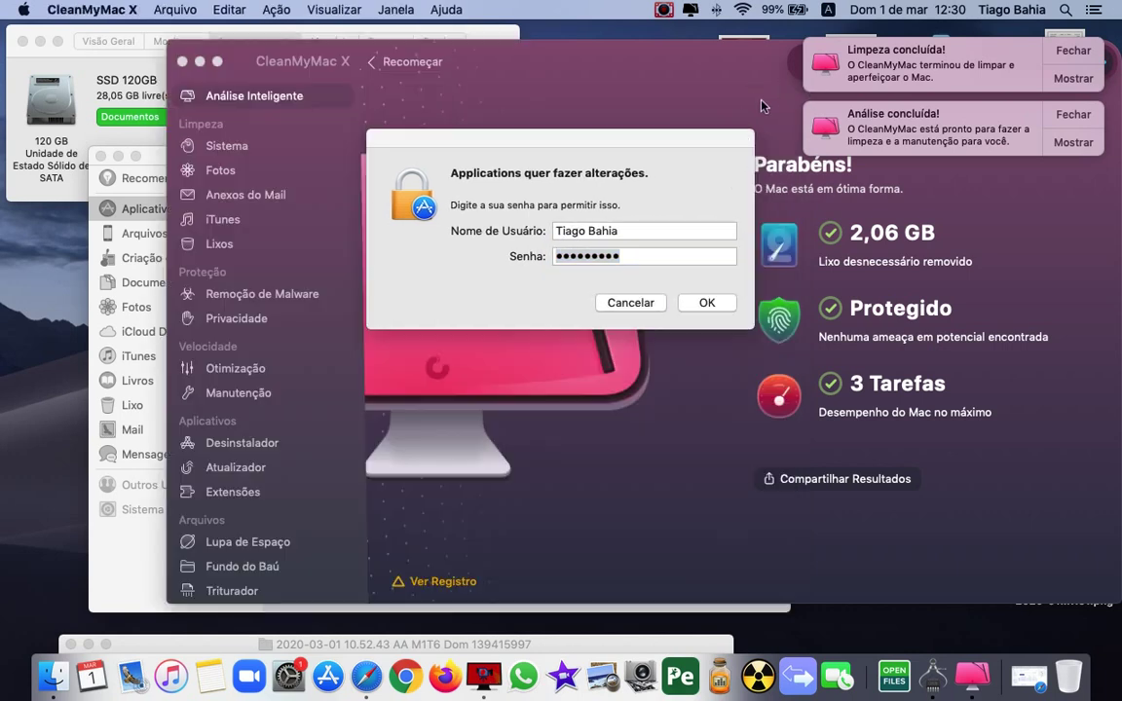
Step: Cancel the password prompt and remove OBS.app with CleanMyMac X's Desinstalador
{"action": "left_click", "coordinate": [652, 305]}
{"action": "left_click", "coordinate": [263, 444]}
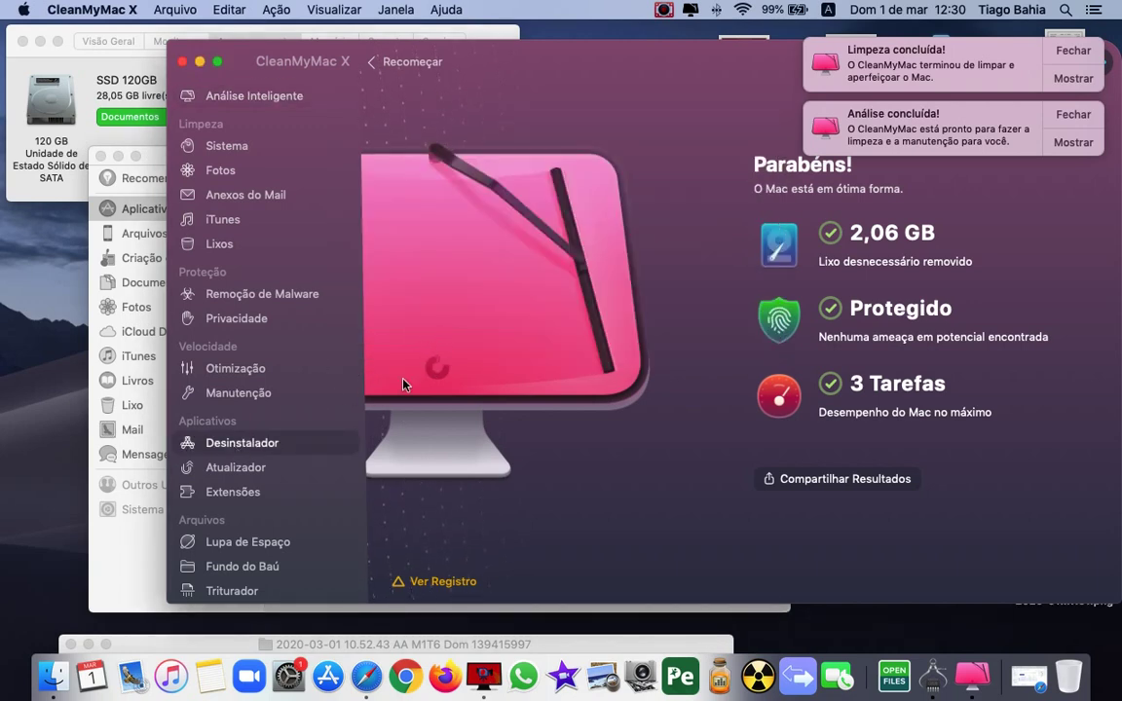
{"action": "left_click", "coordinate": [1073, 50]}
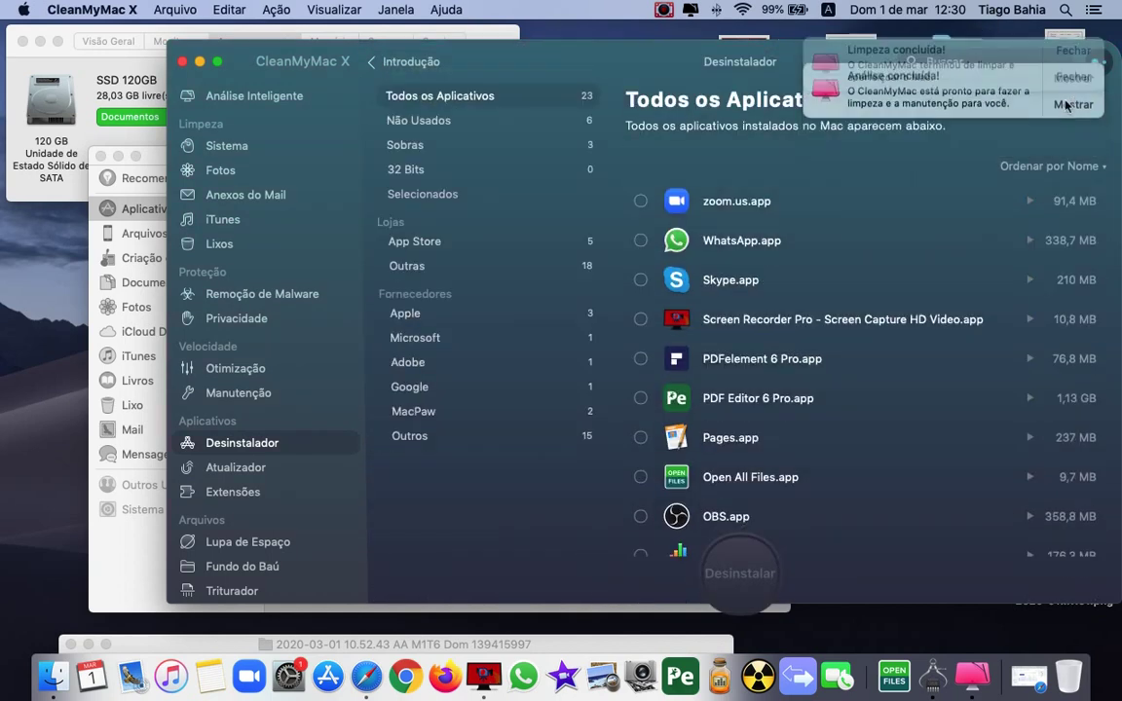
{"action": "left_click", "coordinate": [1073, 51]}
{"action": "scroll", "coordinate": [904, 327], "scroll_direction": "down", "scroll_amount": 2}
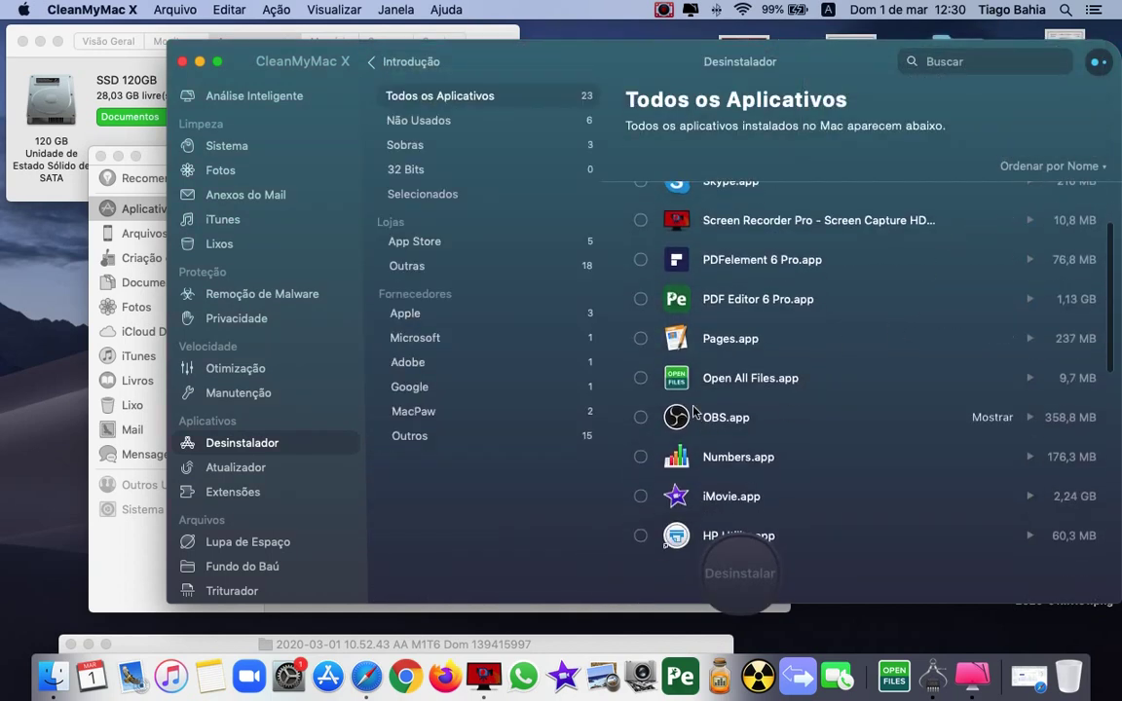
{"action": "left_click", "coordinate": [641, 418]}
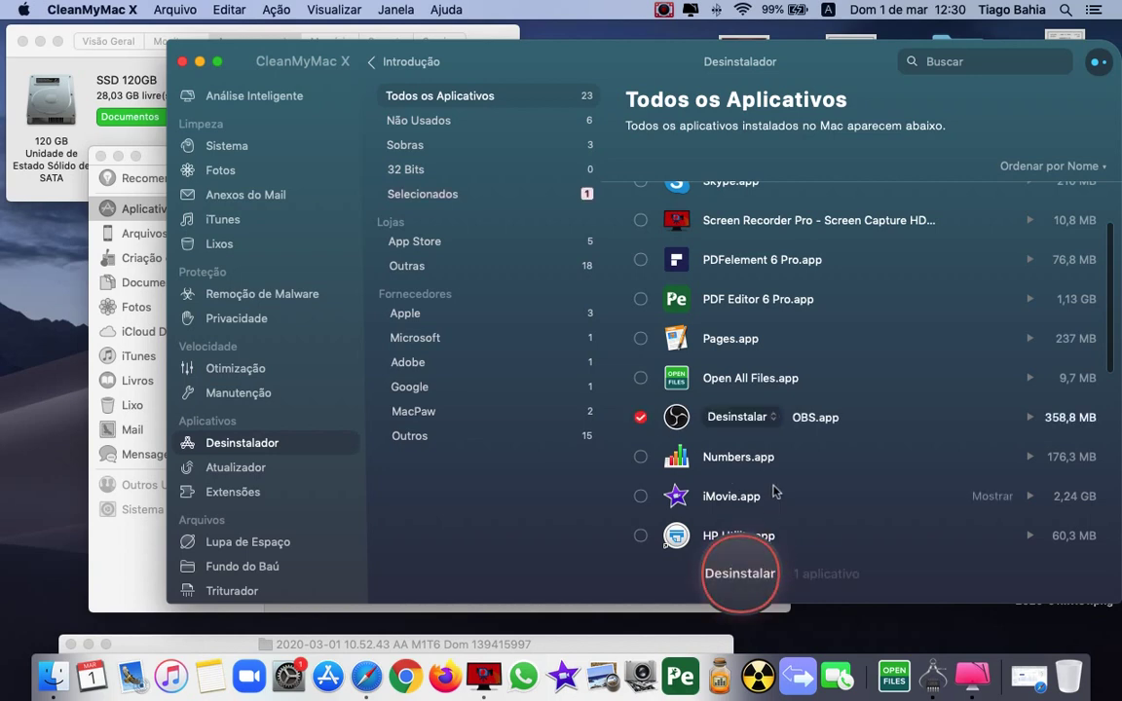
{"action": "scroll", "coordinate": [777, 493], "scroll_direction": "down", "scroll_amount": 5}
{"action": "scroll", "coordinate": [771, 500], "scroll_direction": "down", "scroll_amount": 4}
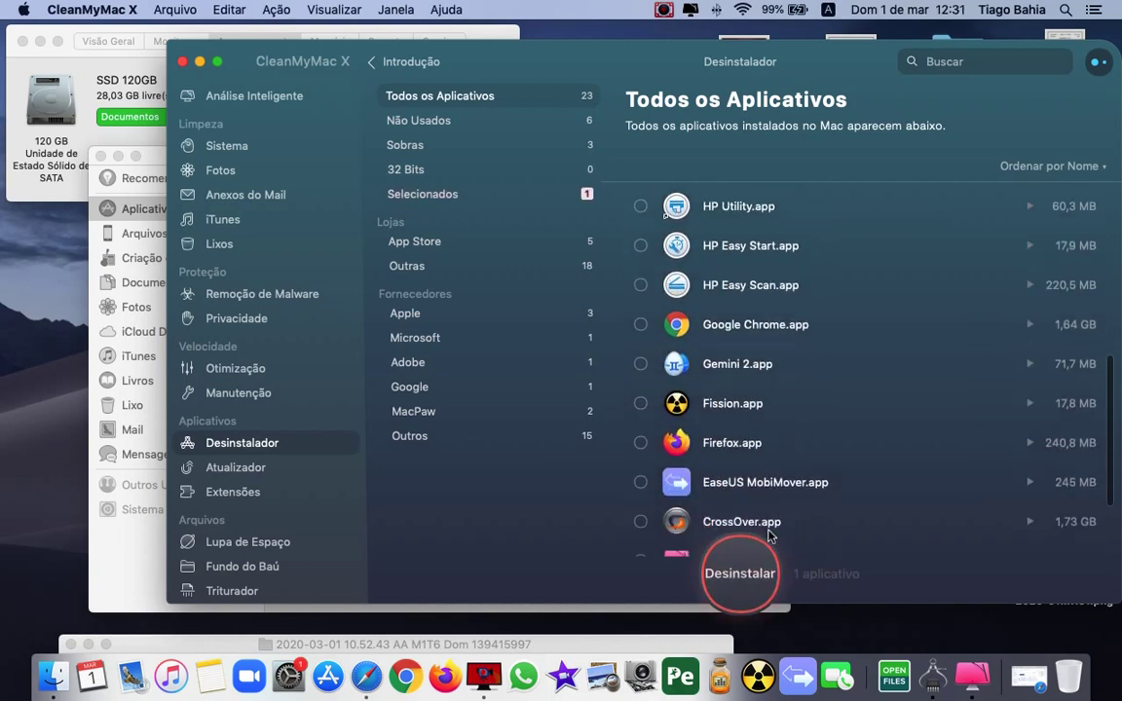
{"action": "left_click", "coordinate": [740, 575]}
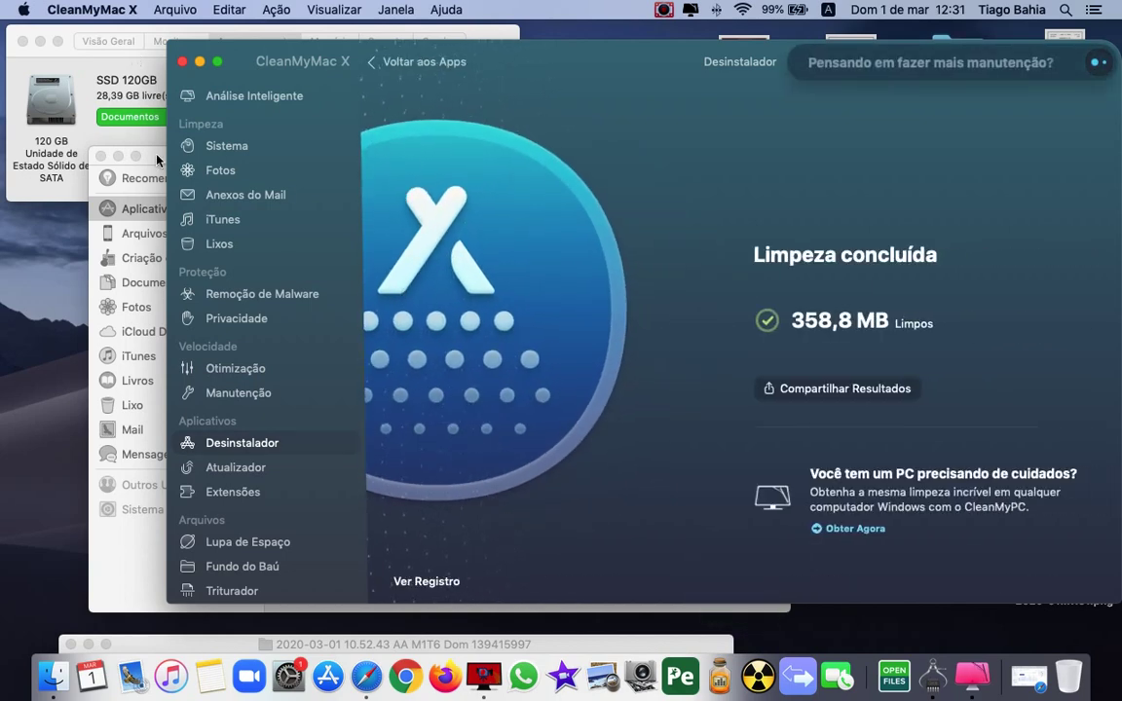
Step: Browse the Music Creation and 53,27 GB Documents categories in Storage Management
{"action": "left_click", "coordinate": [144, 170]}
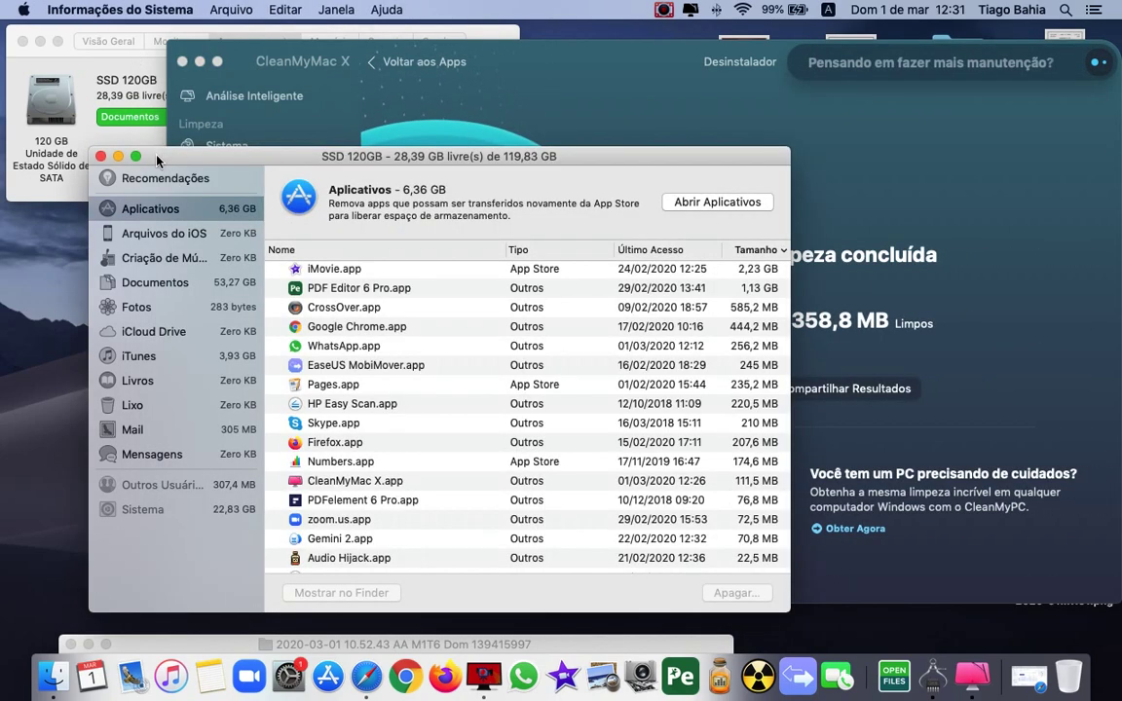
{"action": "left_click", "coordinate": [195, 260]}
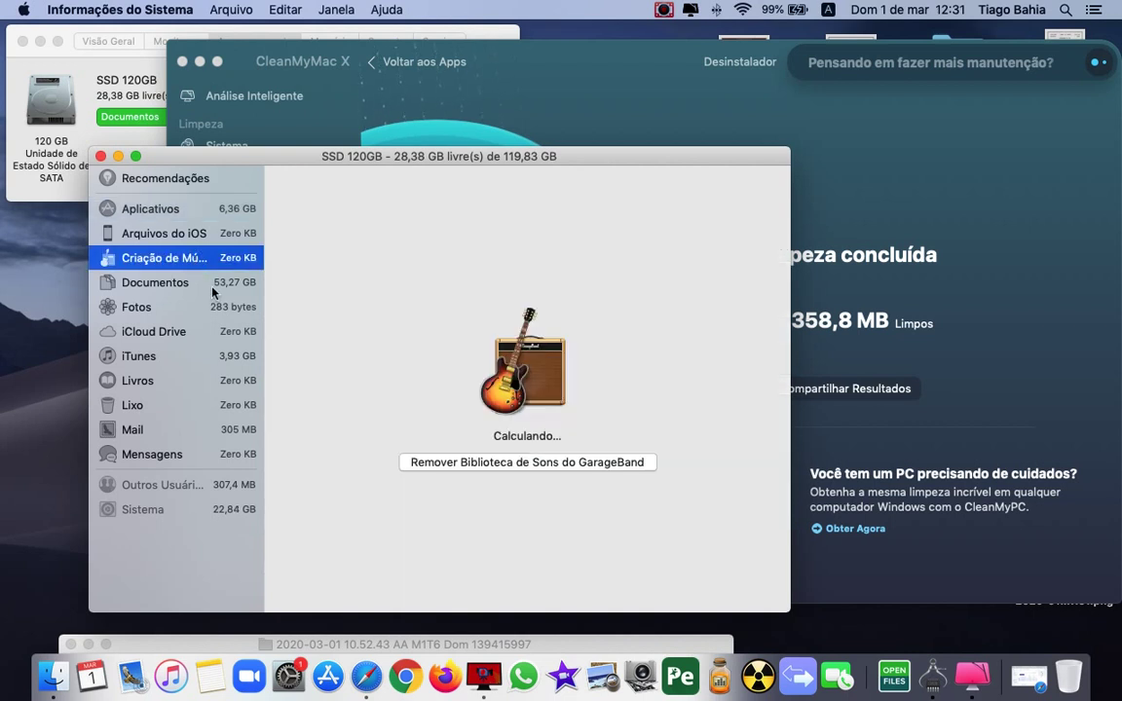
{"action": "left_click", "coordinate": [214, 290]}
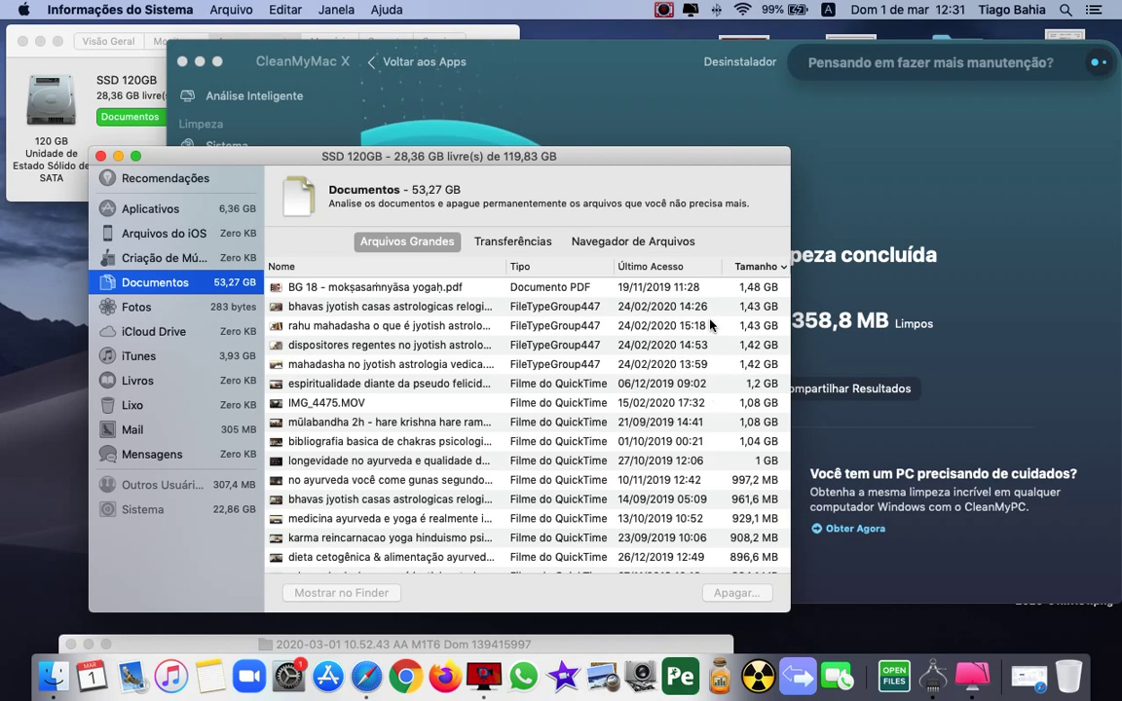
{"action": "left_click", "coordinate": [513, 74]}
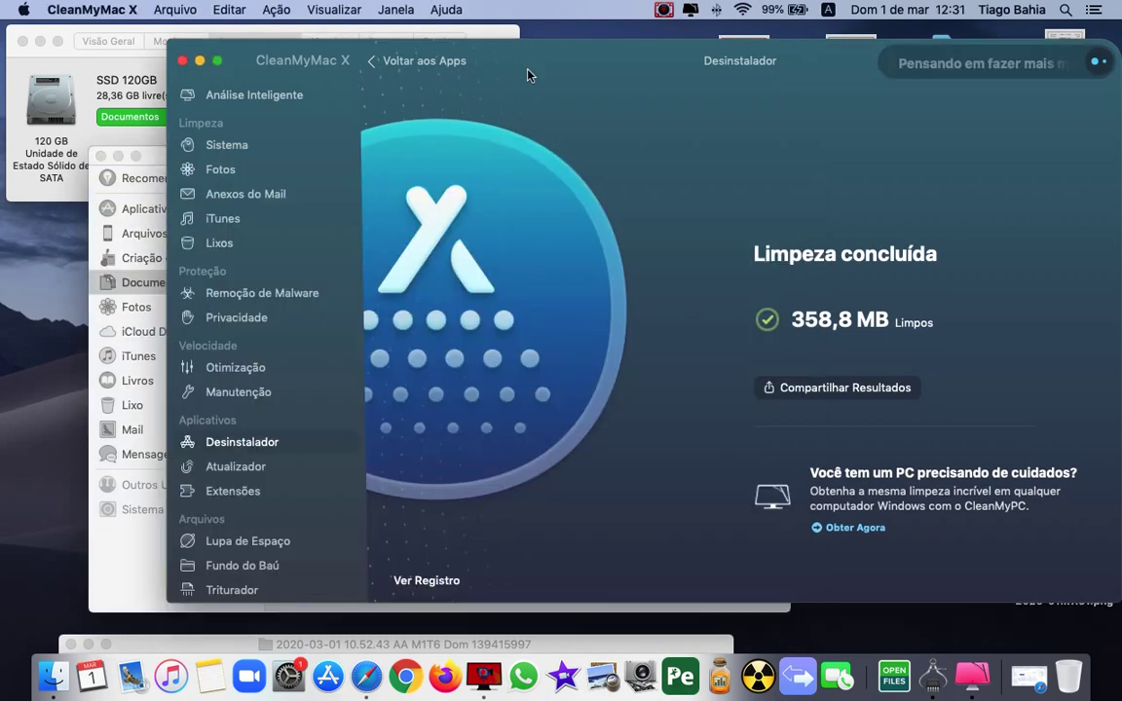
Step: Start a Lupa de Espaço disk scan, then return to the Documents list
{"action": "left_click", "coordinate": [268, 540]}
{"action": "left_click", "coordinate": [775, 594]}
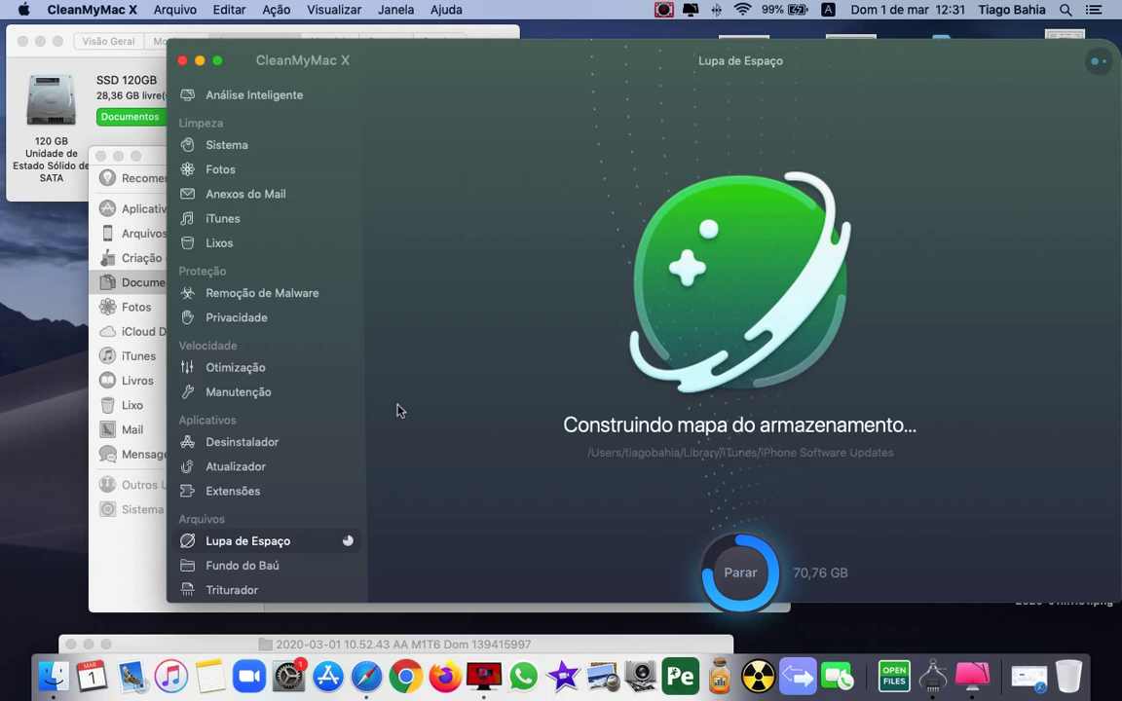
{"action": "left_click", "coordinate": [157, 169]}
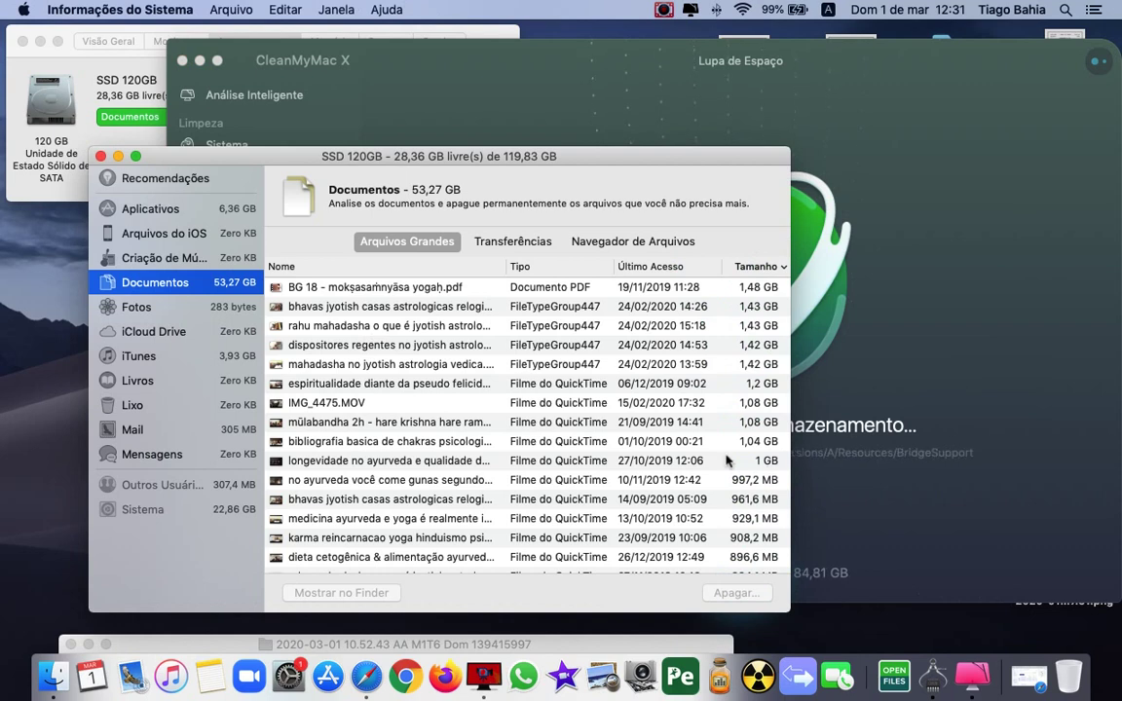
{"action": "scroll", "coordinate": [584, 418], "scroll_direction": "down", "scroll_amount": 2}
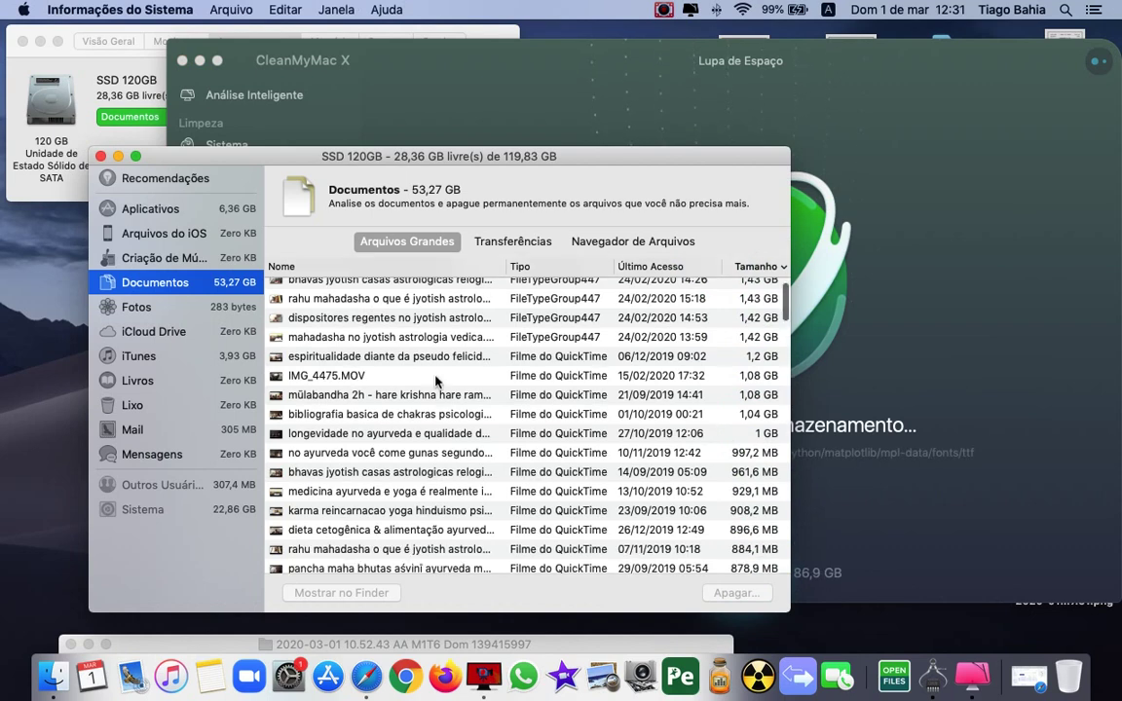
{"action": "scroll", "coordinate": [487, 361], "scroll_direction": "up", "scroll_amount": 2}
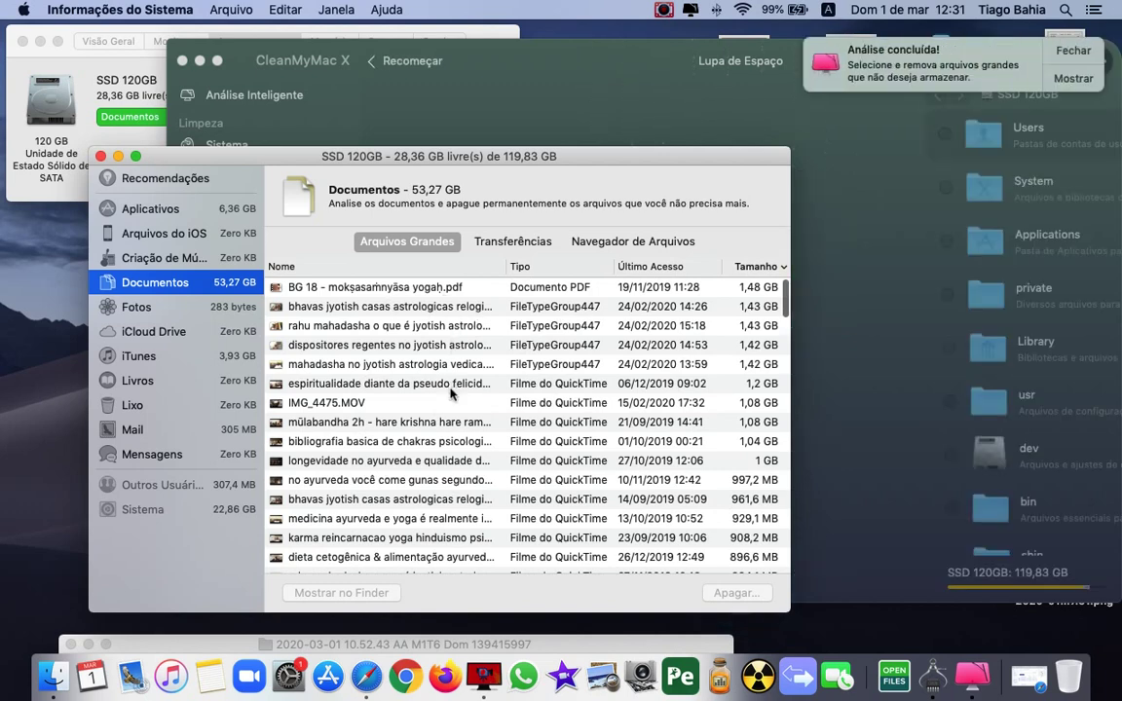
{"action": "scroll", "coordinate": [443, 523], "scroll_direction": "down", "scroll_amount": 2}
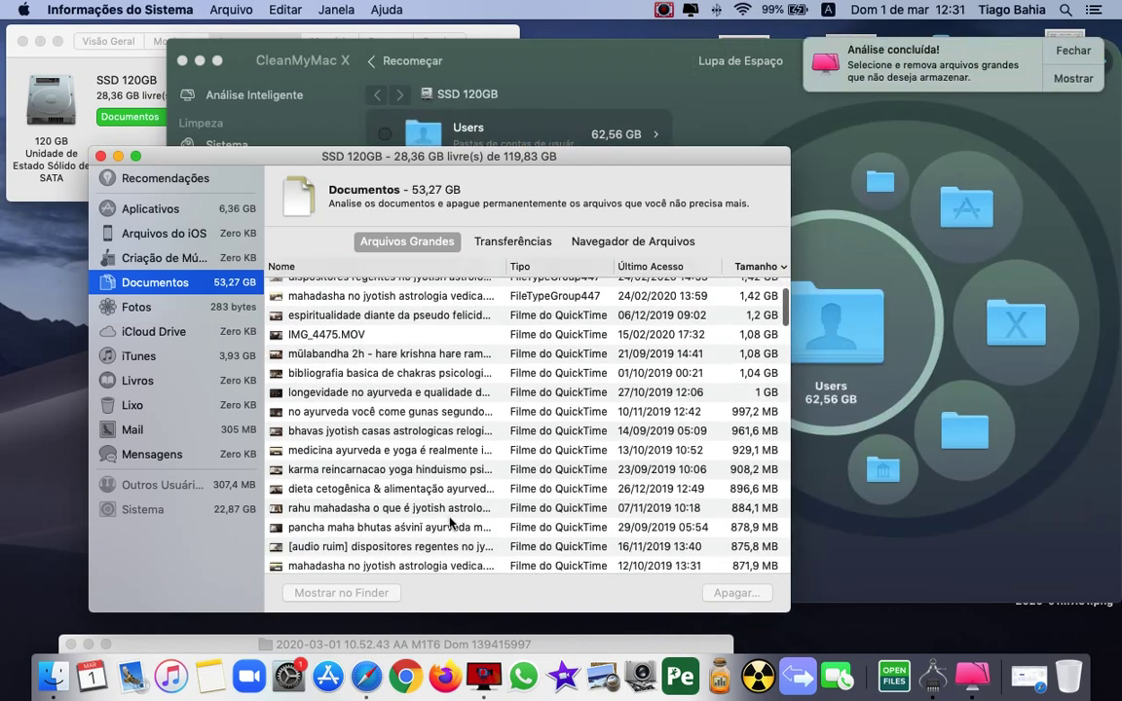
{"action": "scroll", "coordinate": [448, 522], "scroll_direction": "down", "scroll_amount": 4}
{"action": "scroll", "coordinate": [449, 523], "scroll_direction": "down", "scroll_amount": 2}
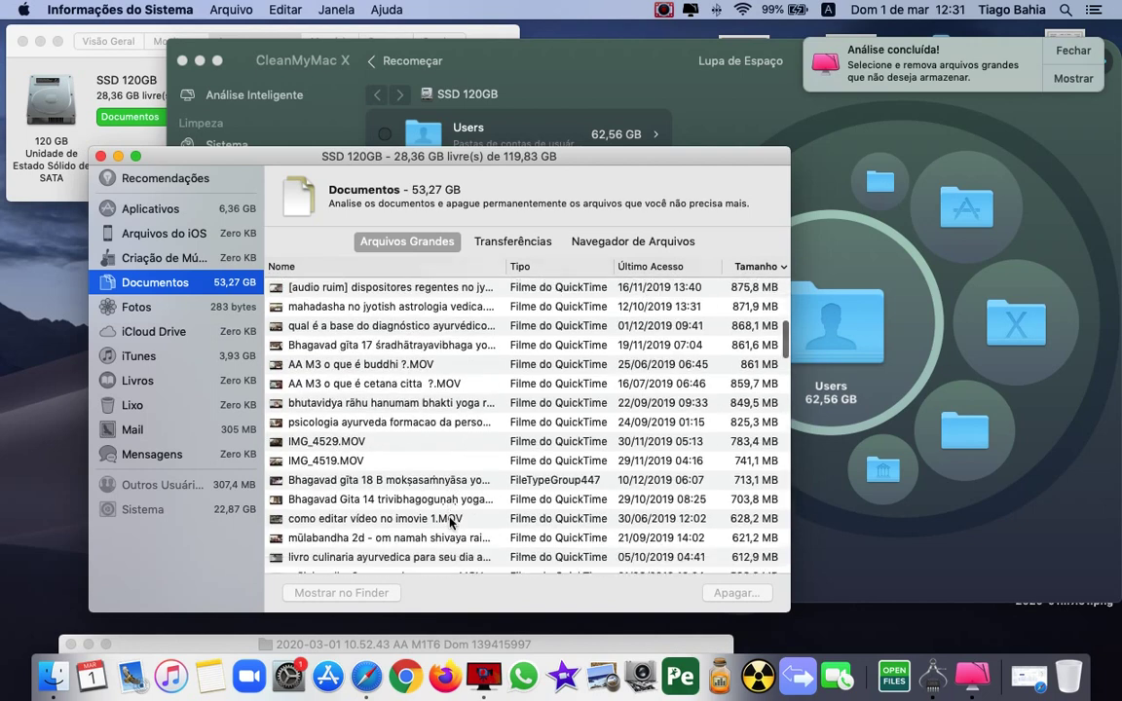
{"action": "scroll", "coordinate": [449, 523], "scroll_direction": "down", "scroll_amount": 2}
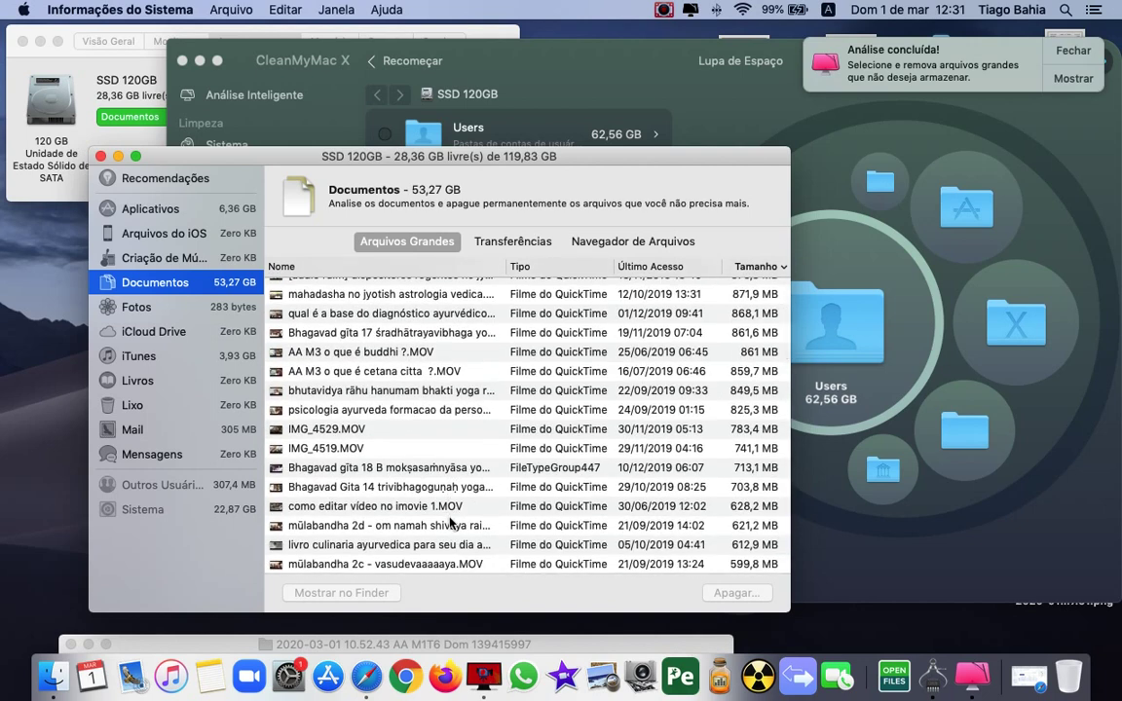
{"action": "scroll", "coordinate": [451, 523], "scroll_direction": "up", "scroll_amount": 4}
{"action": "scroll", "coordinate": [450, 523], "scroll_direction": "up", "scroll_amount": 2}
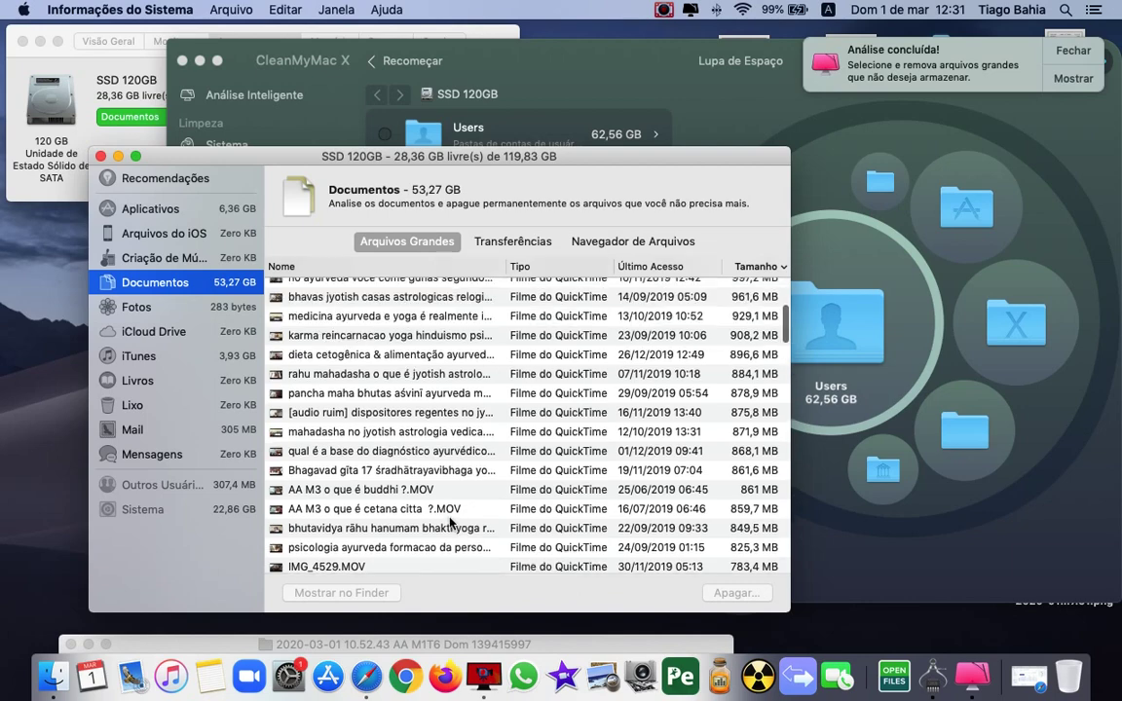
{"action": "scroll", "coordinate": [450, 523], "scroll_direction": "up", "scroll_amount": 2}
{"action": "scroll", "coordinate": [449, 523], "scroll_direction": "up", "scroll_amount": 4}
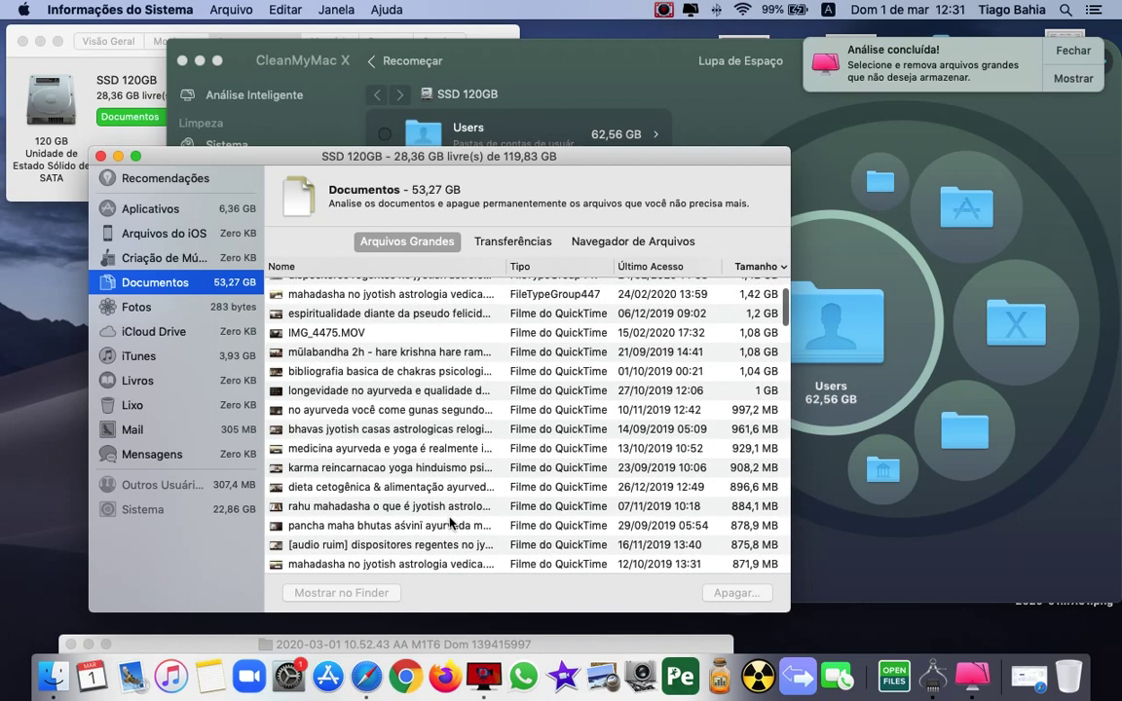
{"action": "scroll", "coordinate": [451, 523], "scroll_direction": "up", "scroll_amount": 2}
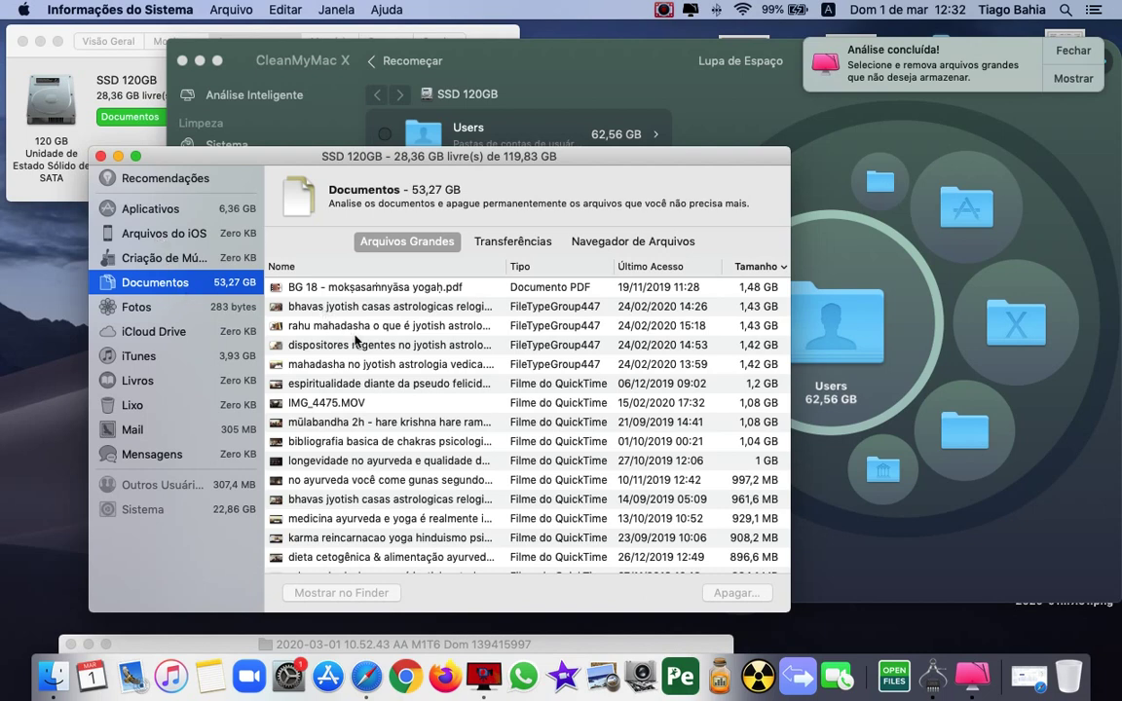
Step: Delete the four 1,4 GB astrology videos, from bhavas jyotish to mahadasha, then check free space
{"action": "left_click", "coordinate": [364, 308]}
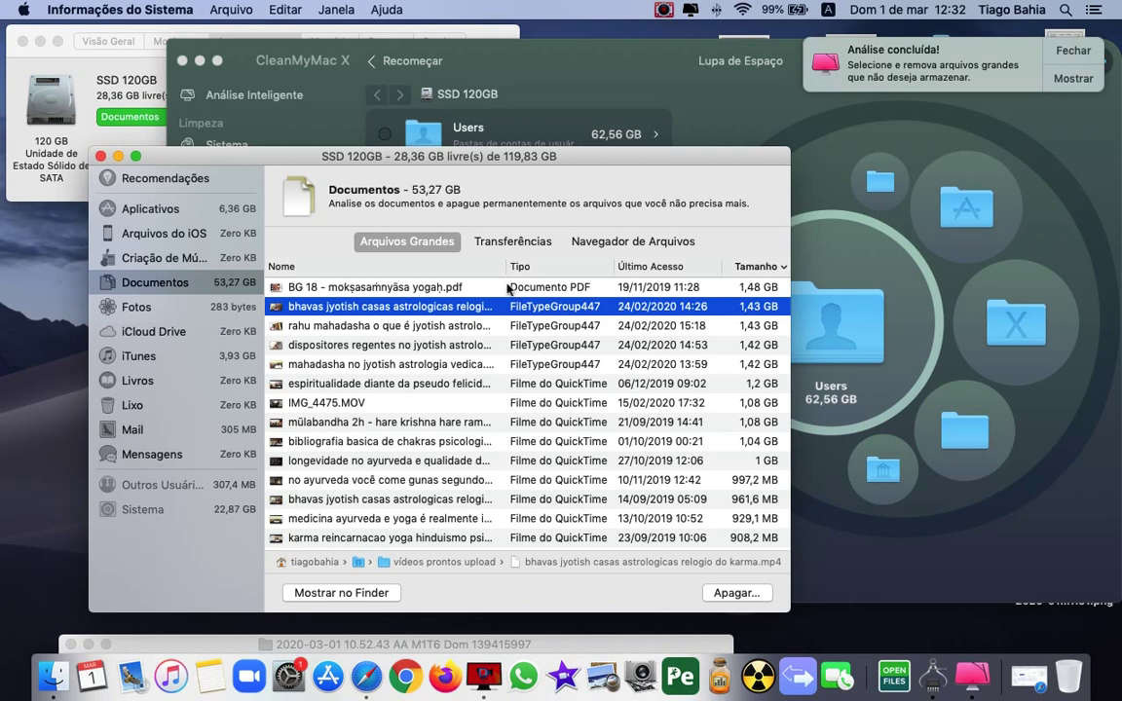
{"action": "left_click_drag", "start_coordinate": [507, 271], "coordinate": [577, 281]}
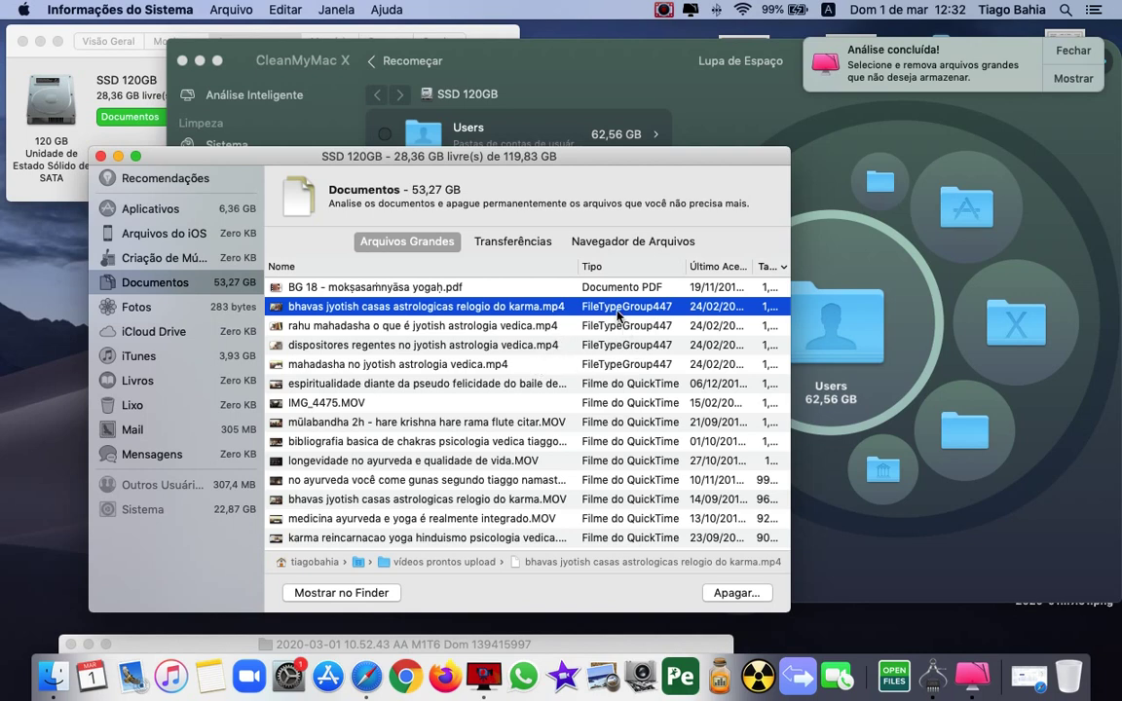
{"action": "left_click_drag", "start_coordinate": [578, 267], "coordinate": [513, 277]}
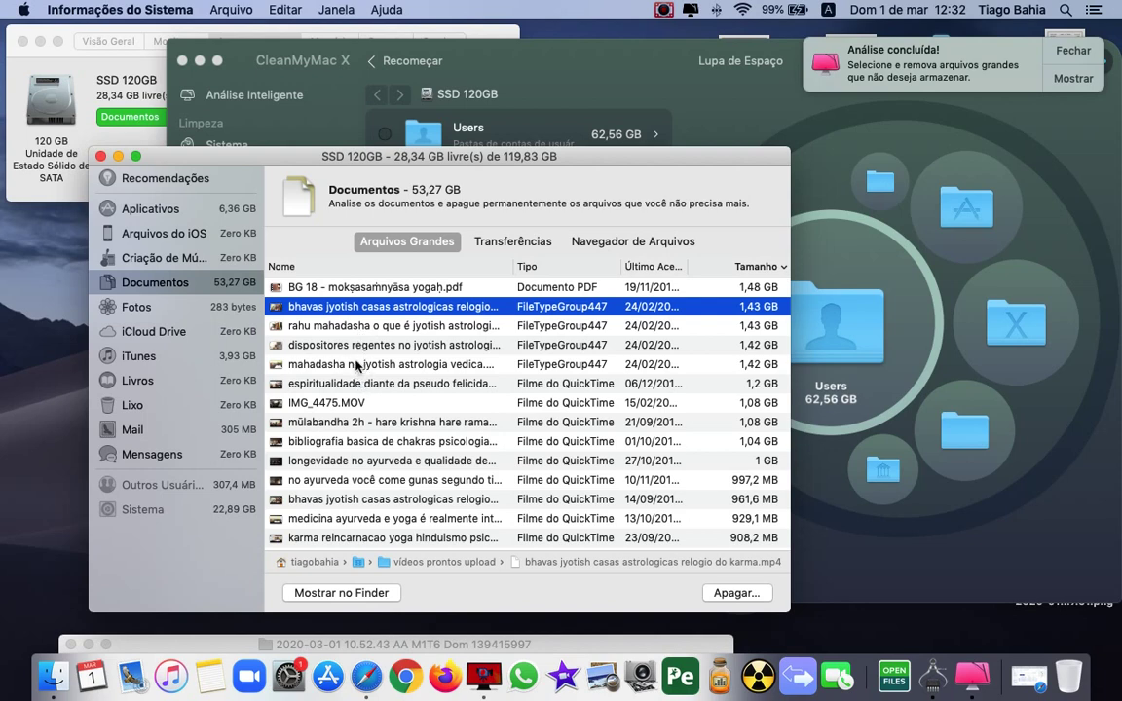
{"action": "left_click", "coordinate": [332, 365], "text": "shift"}
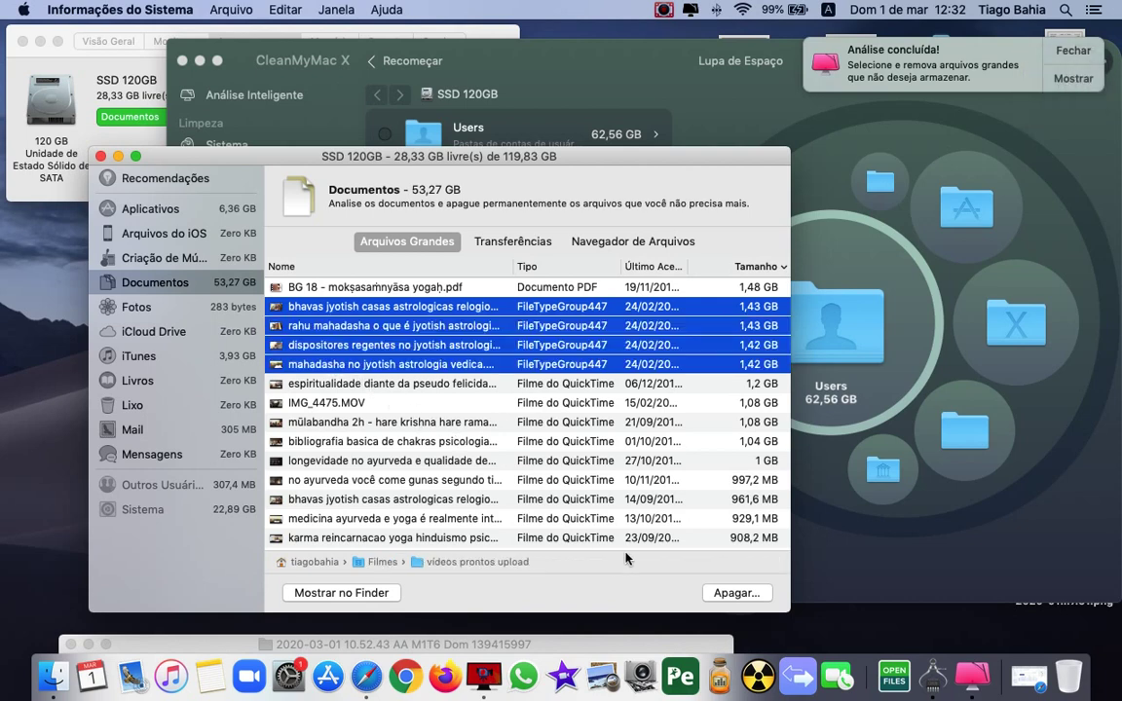
{"action": "left_click", "coordinate": [723, 594]}
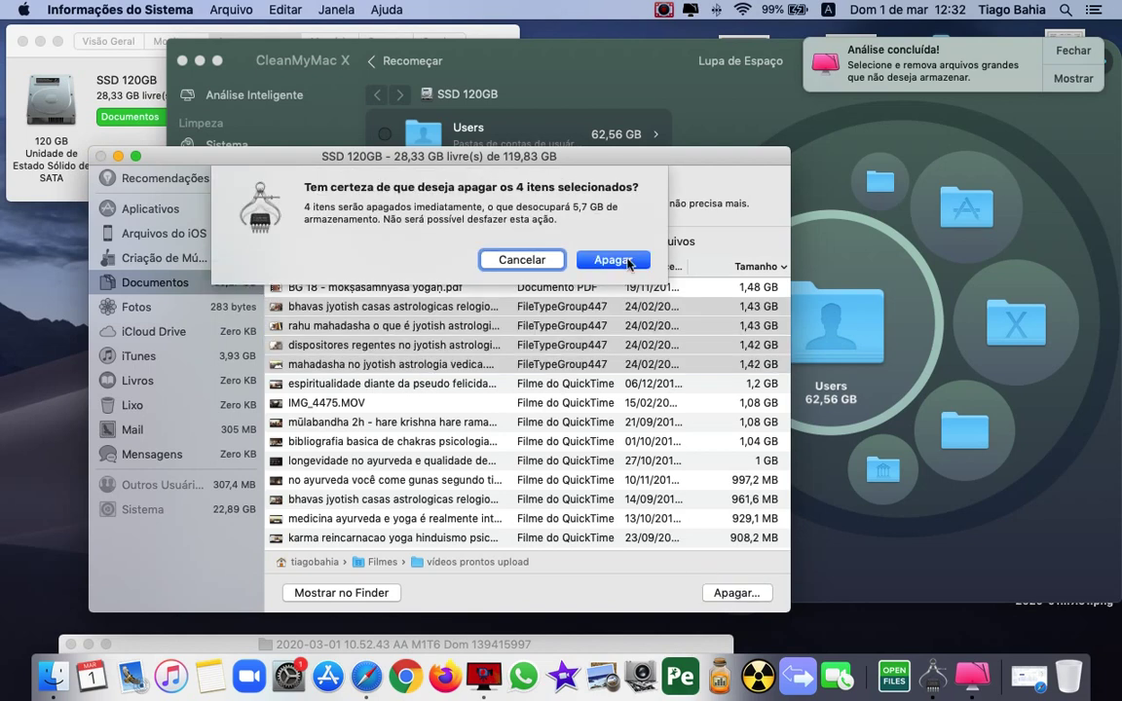
{"action": "key", "text": "Return"}
{"action": "left_click", "coordinate": [690, 12]}
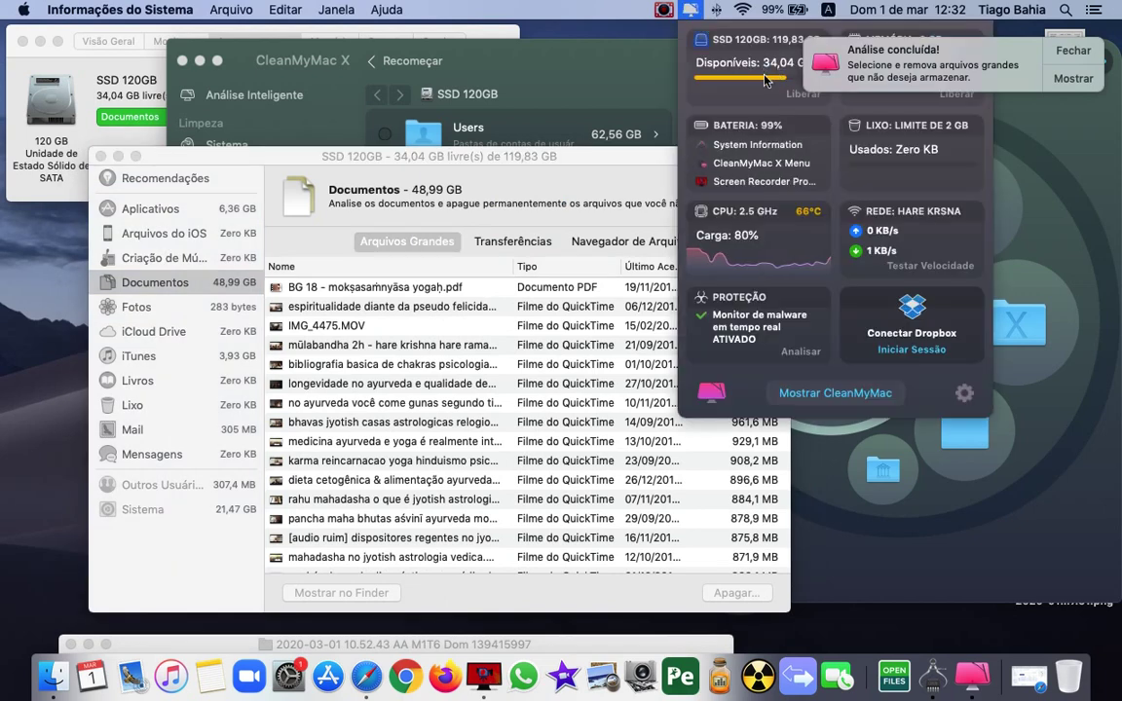
{"action": "left_click", "coordinate": [512, 76]}
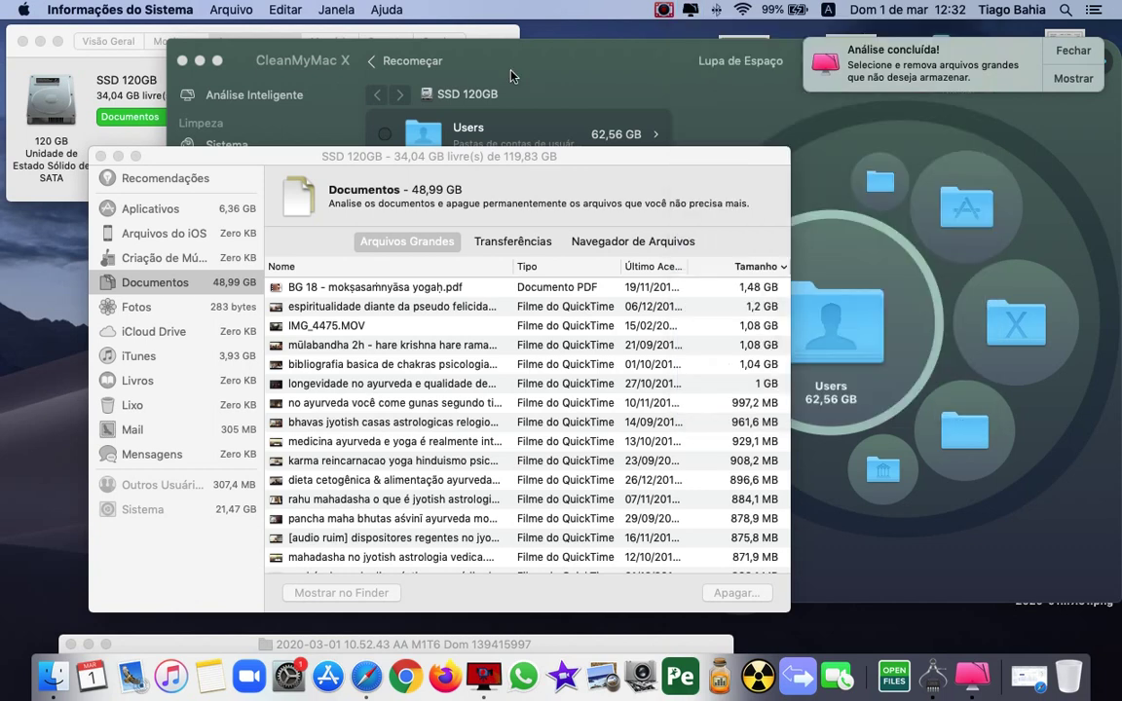
Step: From About This Mac's Visão Geral overview, launch Software Update to search for macOS updates
{"action": "left_click", "coordinate": [21, 9]}
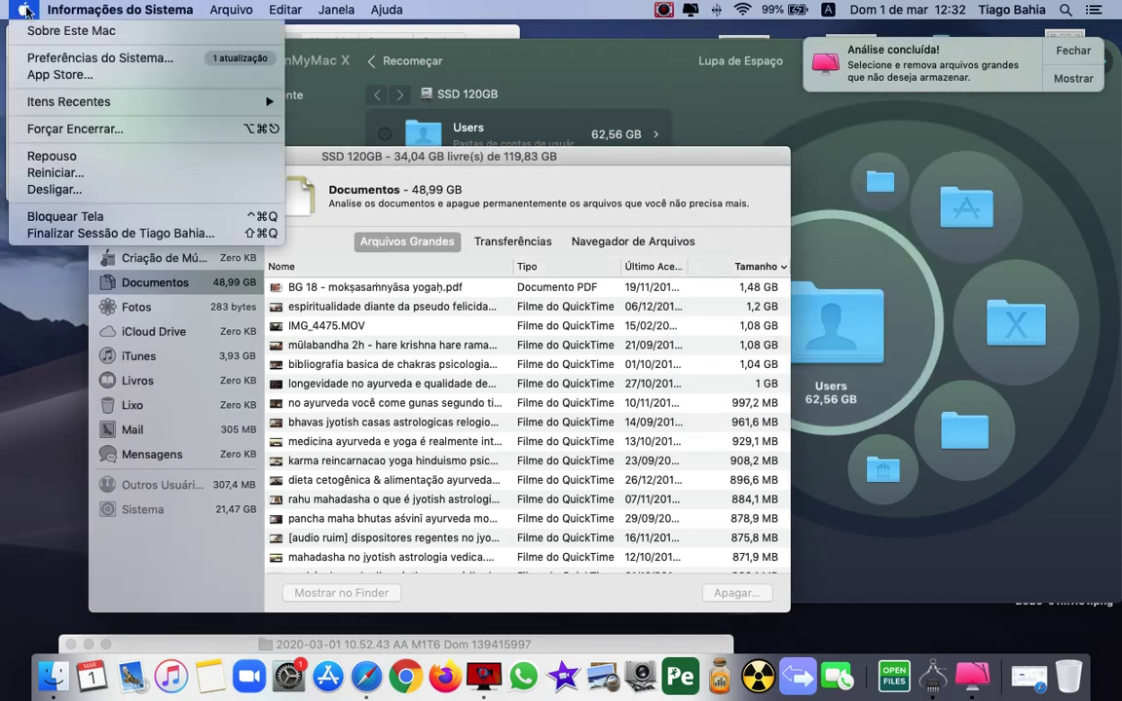
{"action": "left_click", "coordinate": [35, 32]}
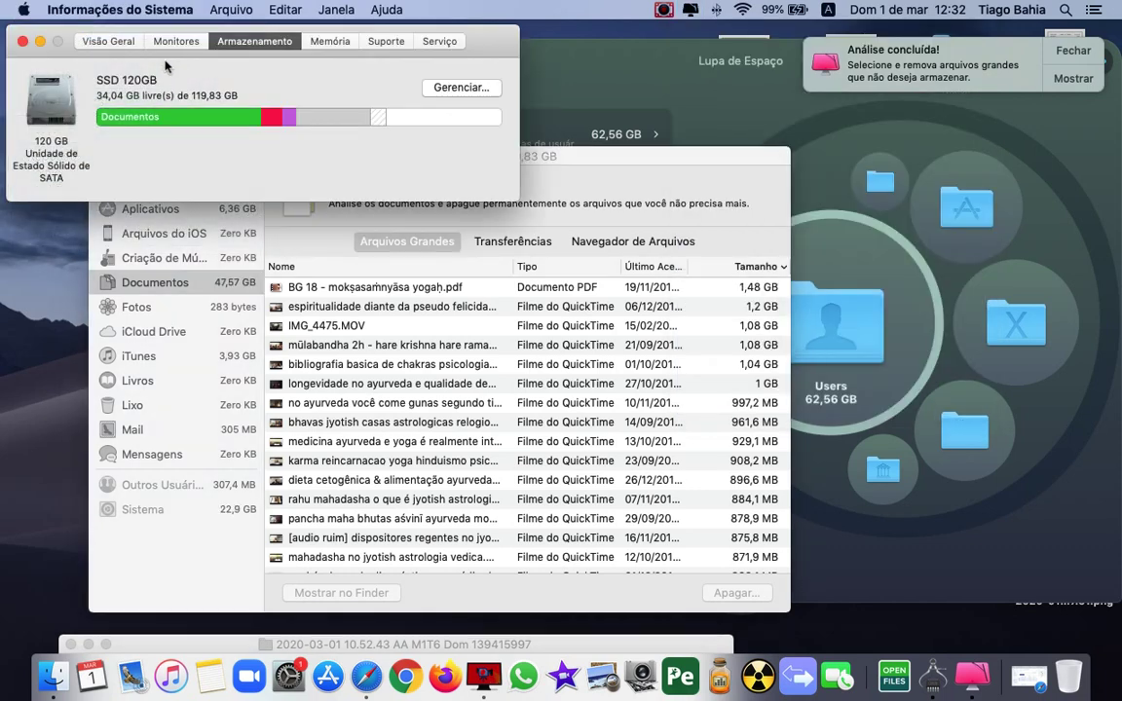
{"action": "left_click", "coordinate": [107, 40]}
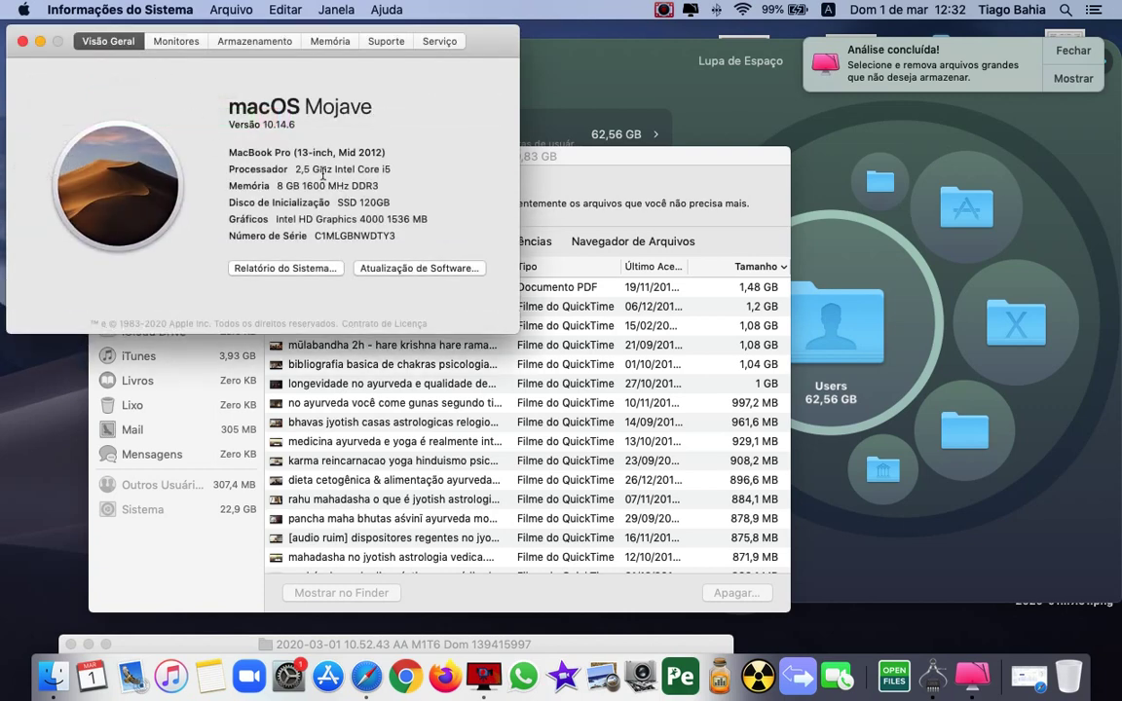
{"action": "left_click", "coordinate": [370, 267]}
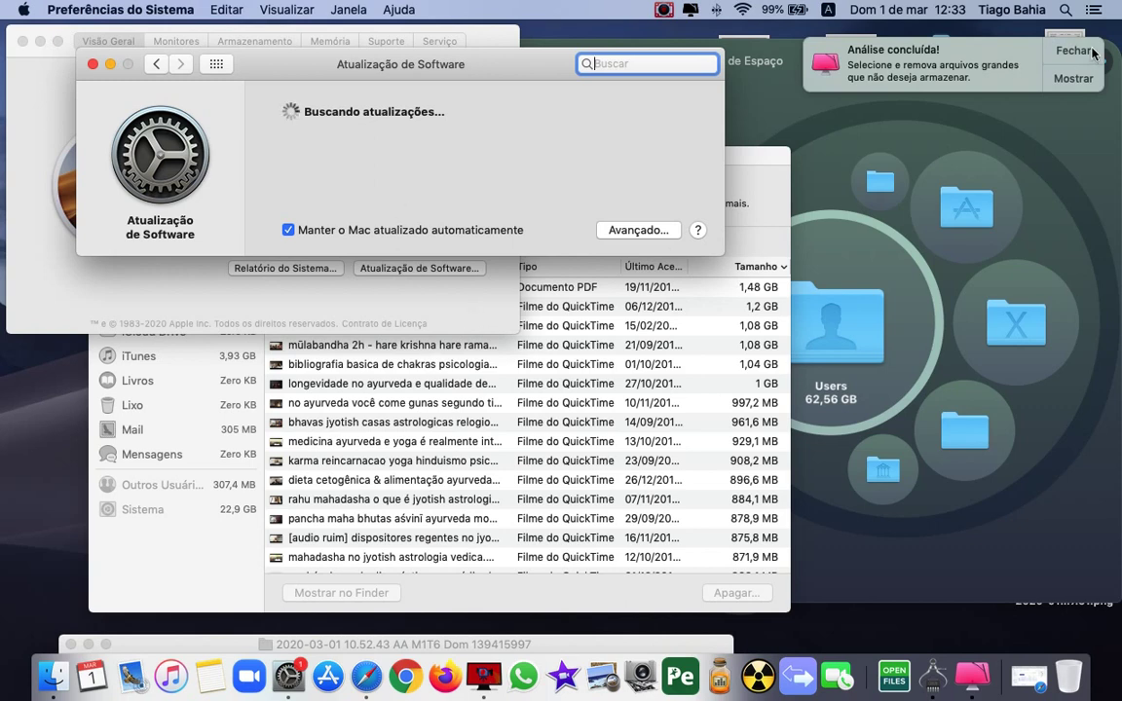
Step: Drill into Users and the home folder in Space Lens (Movies 38,6 GB), then return to Software Update
{"action": "left_click", "coordinate": [952, 65]}
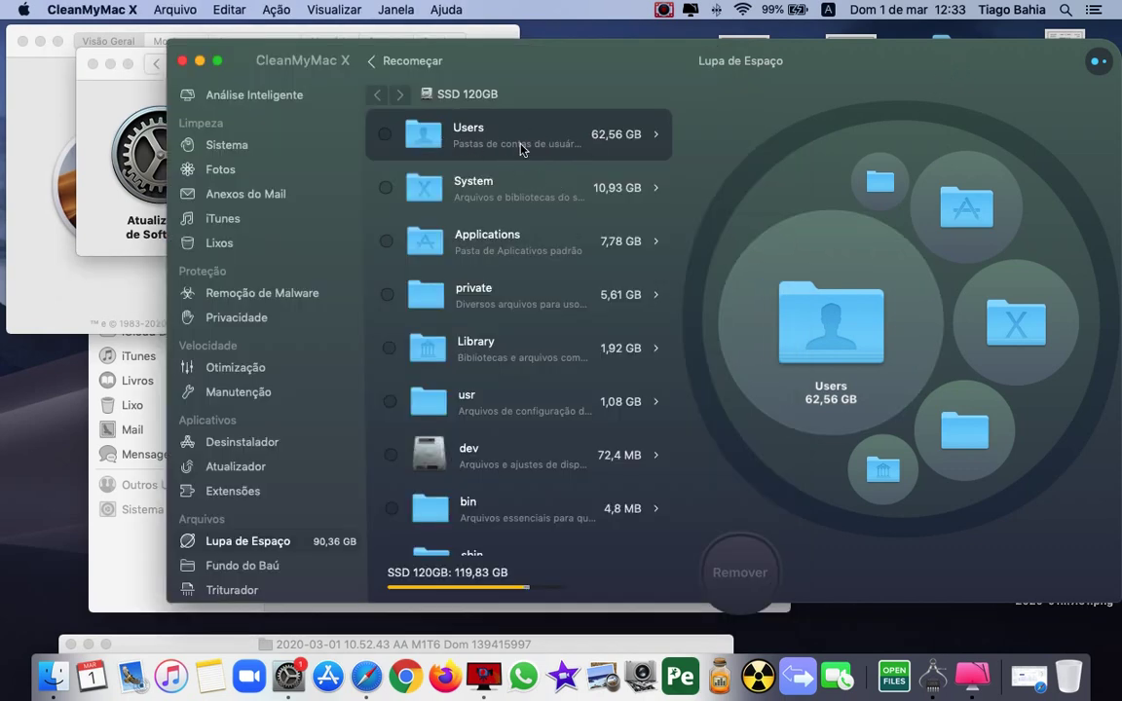
{"action": "double_click", "coordinate": [523, 147]}
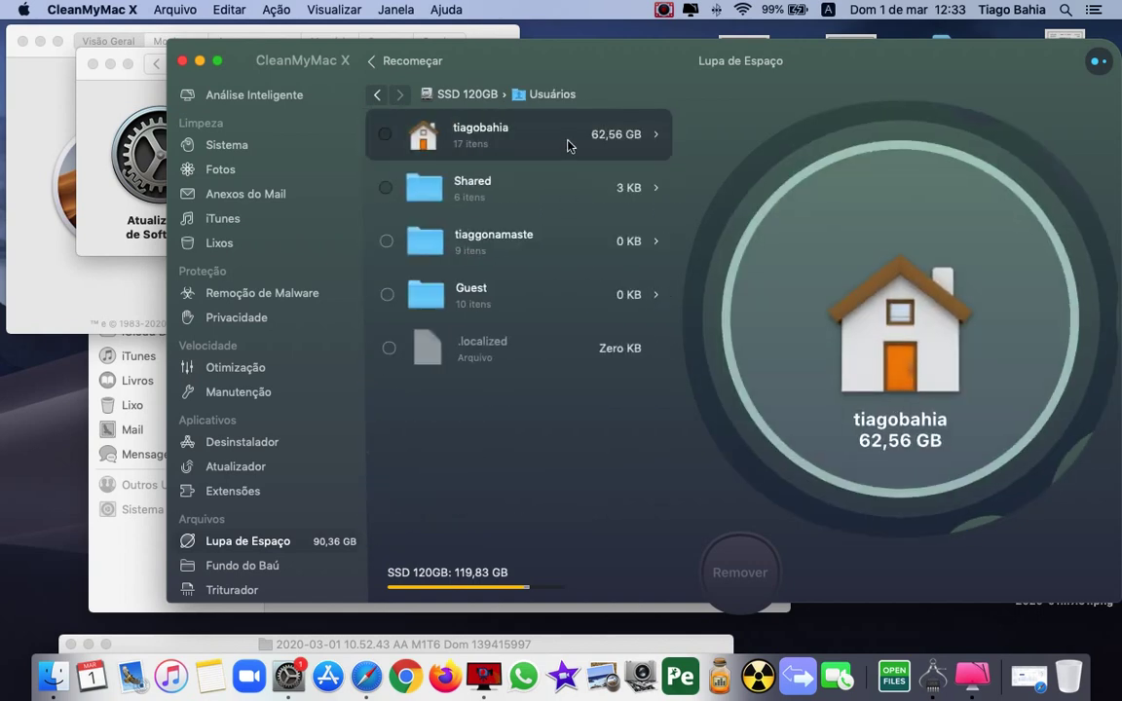
{"action": "double_click", "coordinate": [569, 145]}
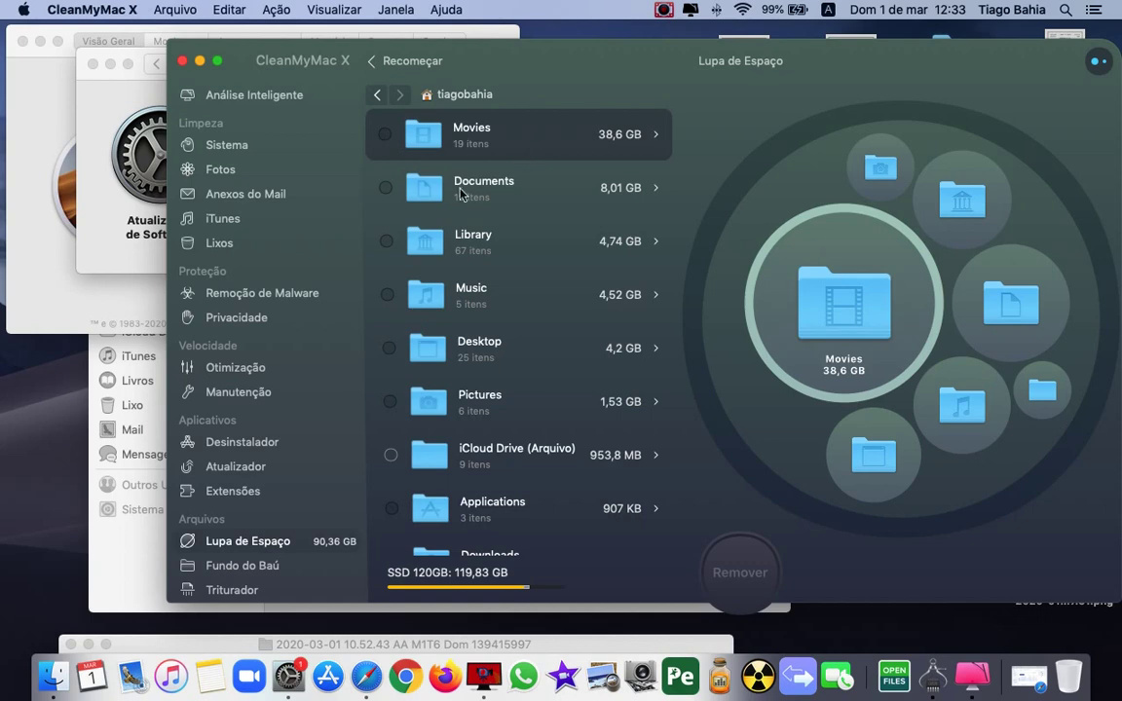
{"action": "left_click", "coordinate": [109, 142]}
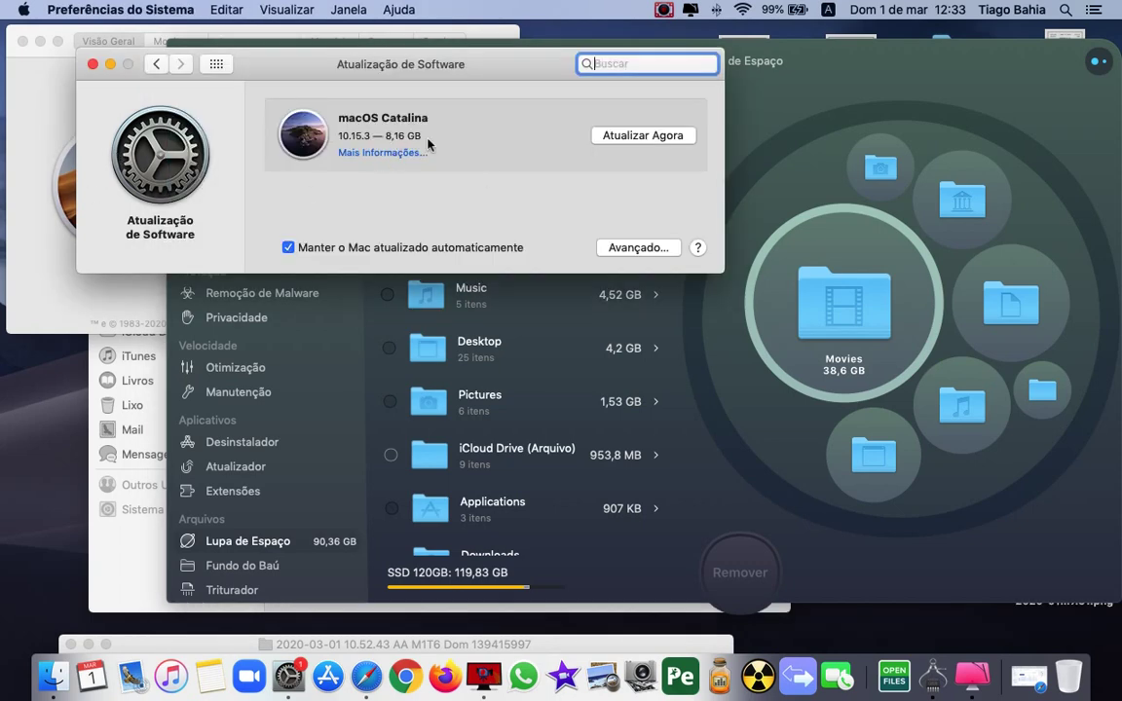
Step: Begin downloading the 8,16 GB macOS Catalina 10.15.3 update with Atualizar Agora
{"action": "left_click", "coordinate": [623, 139]}
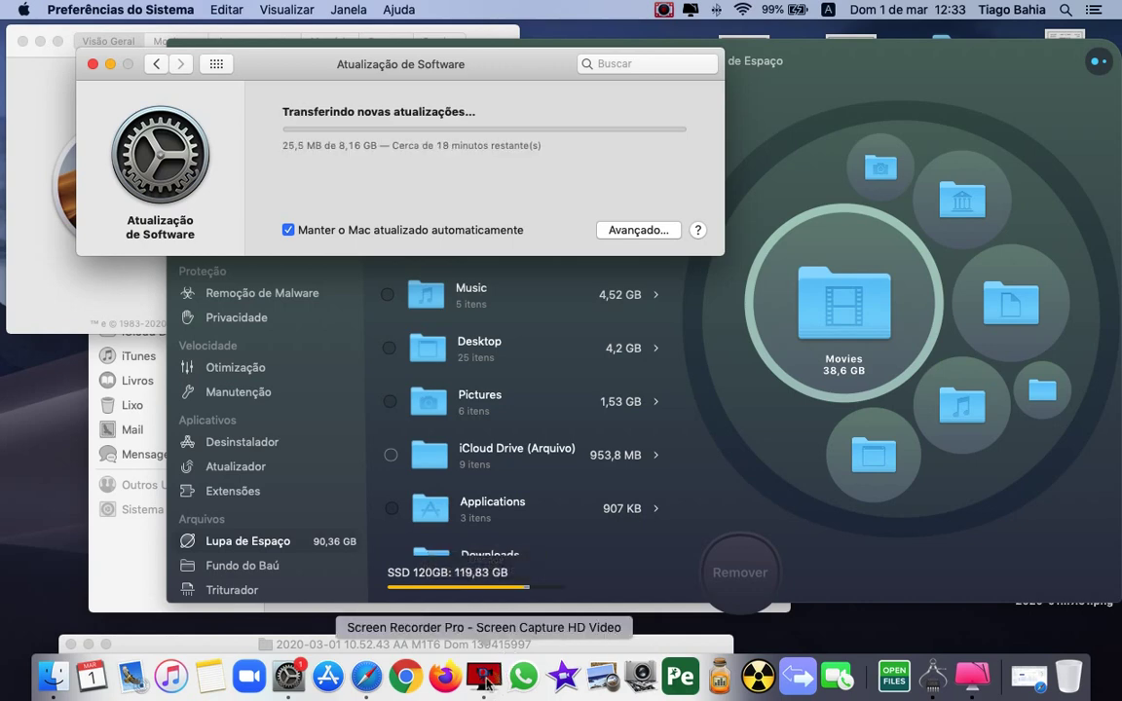
{"action": "right_click", "coordinate": [486, 682]}
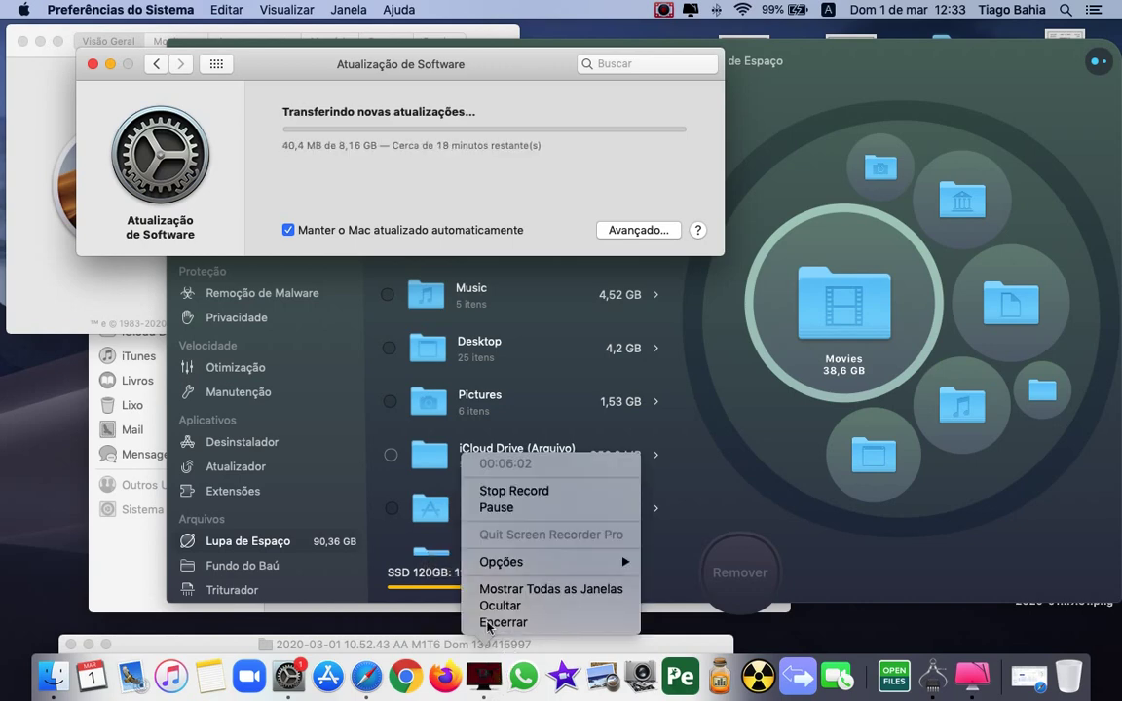